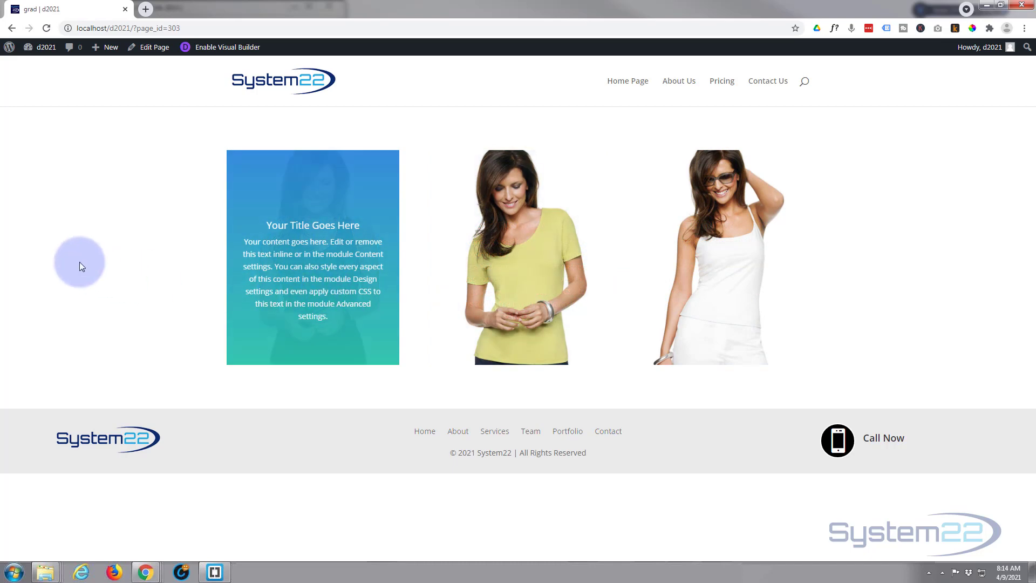
Open the three-photo product page in the Visual Builder and wait for it to finish loading
left_click(219, 49)
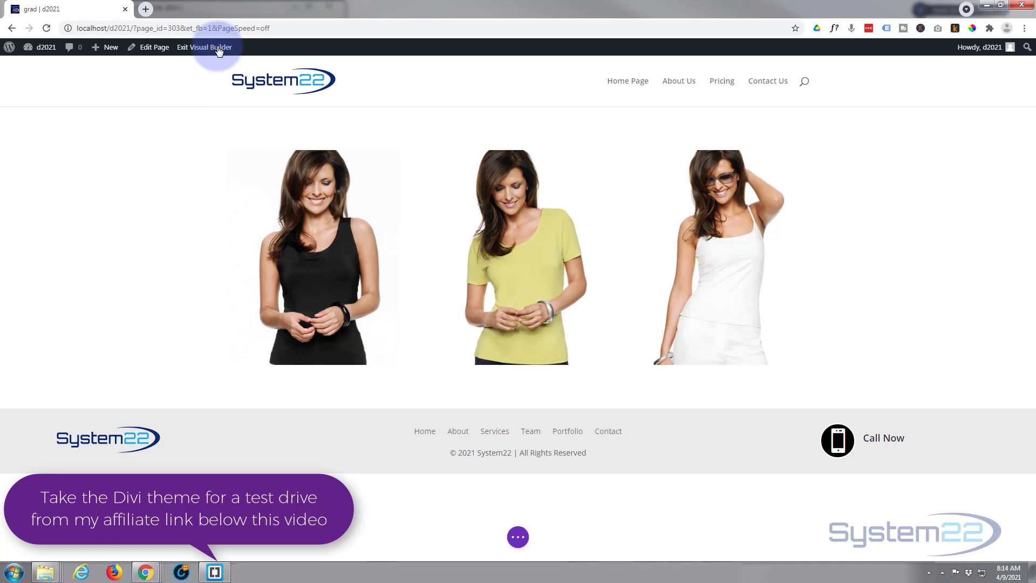
mouse_move(178, 204)
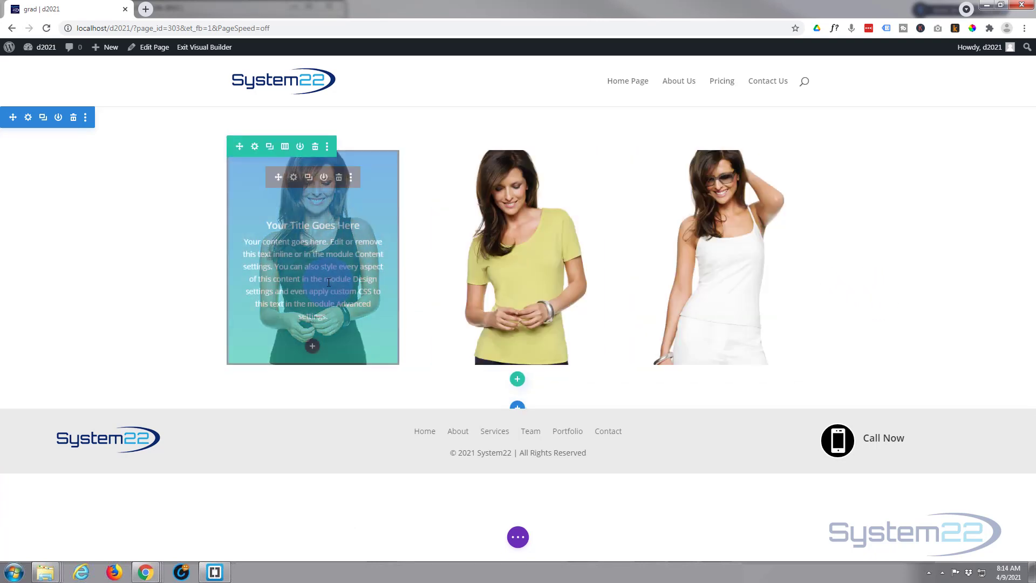
left_click(517, 538)
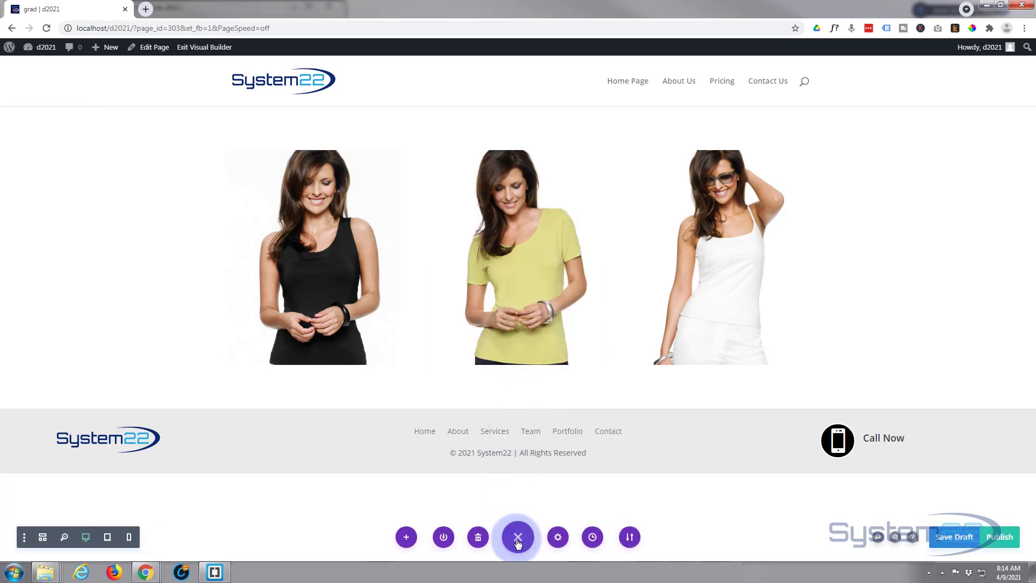
left_click(107, 538)
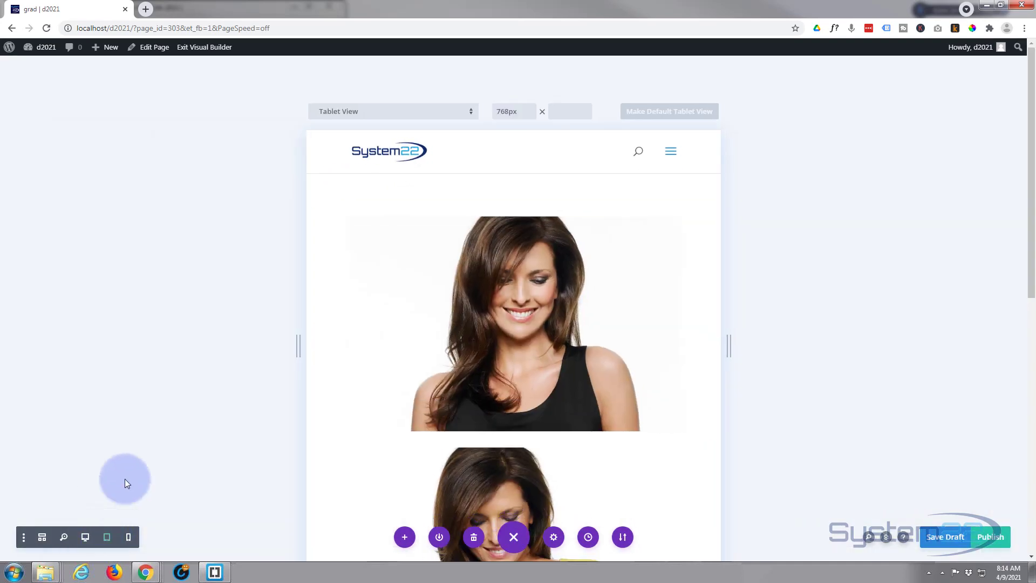
left_click_drag(517, 385, 396, 431)
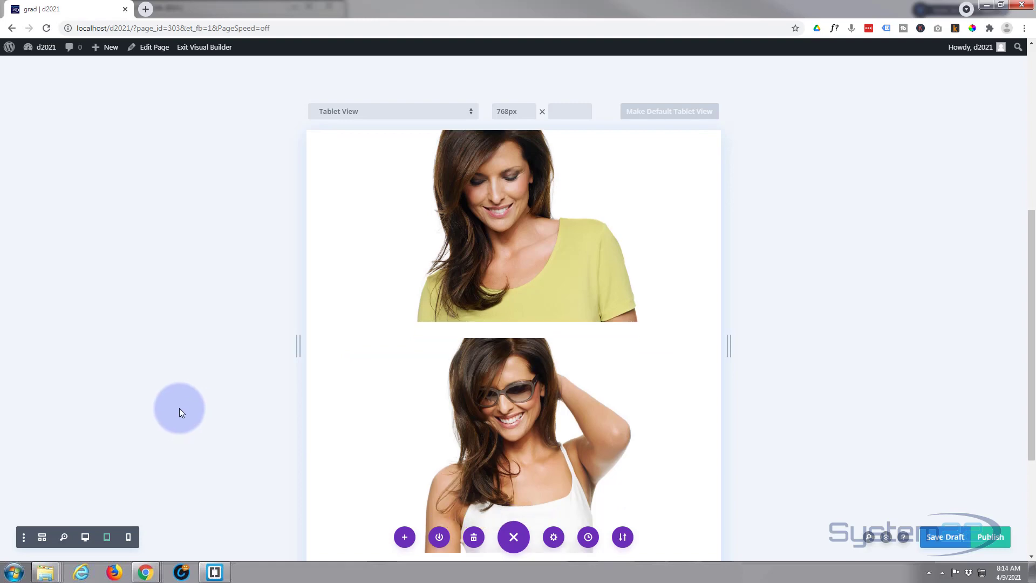
scroll(178, 416, "down", 2)
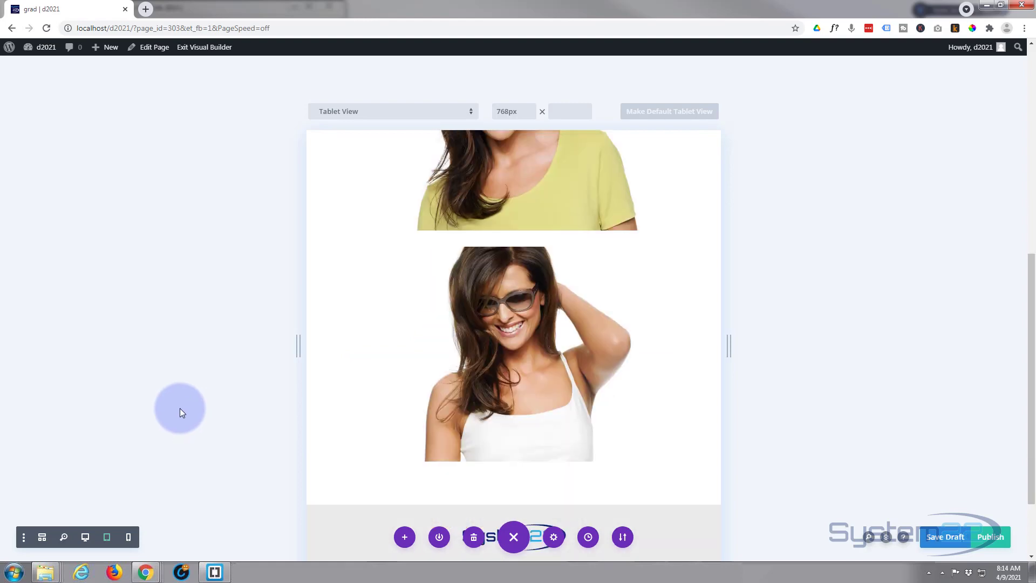
left_click(108, 538)
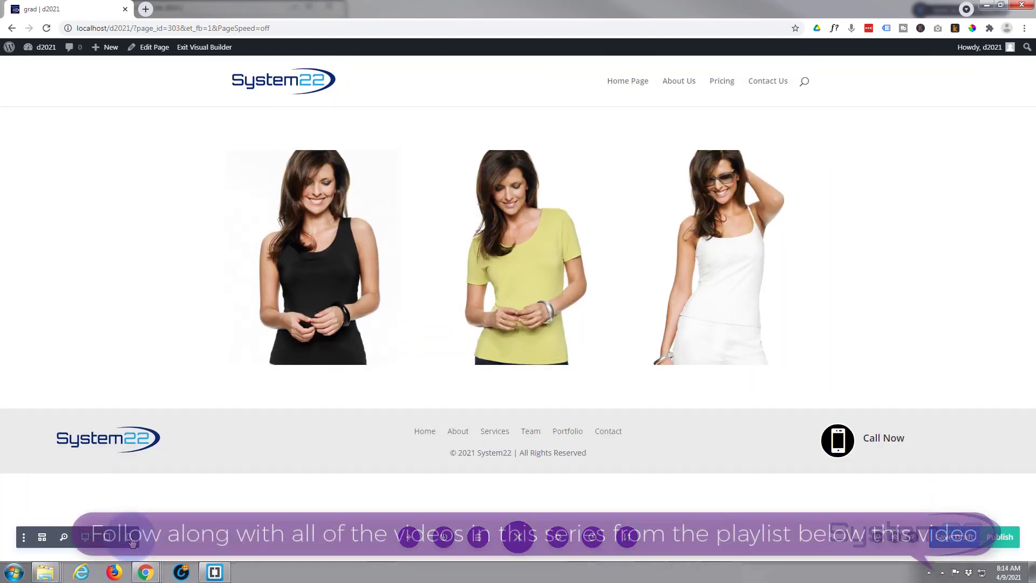
left_click(128, 537)
mouse_move(523, 357)
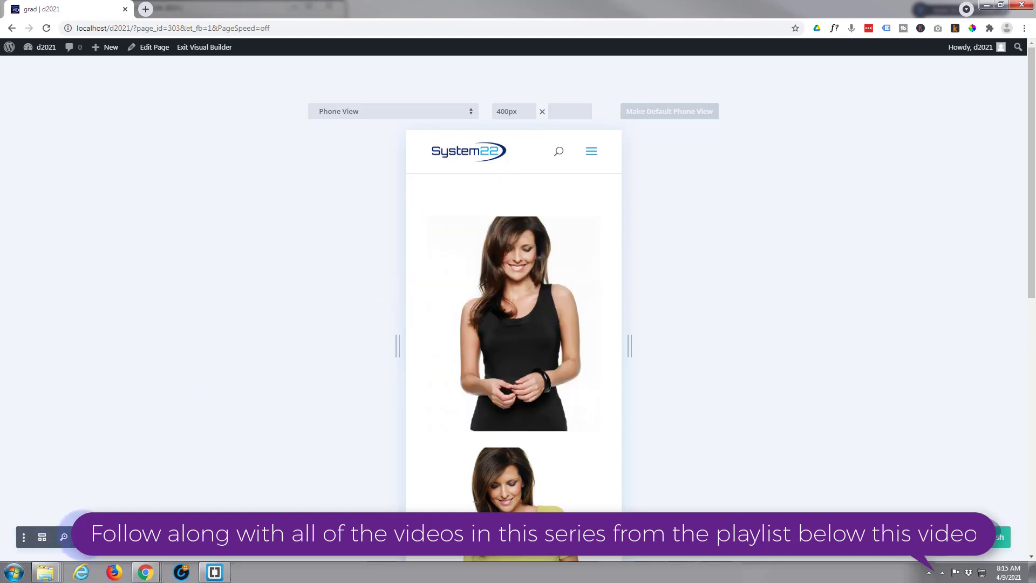
left_click(82, 535)
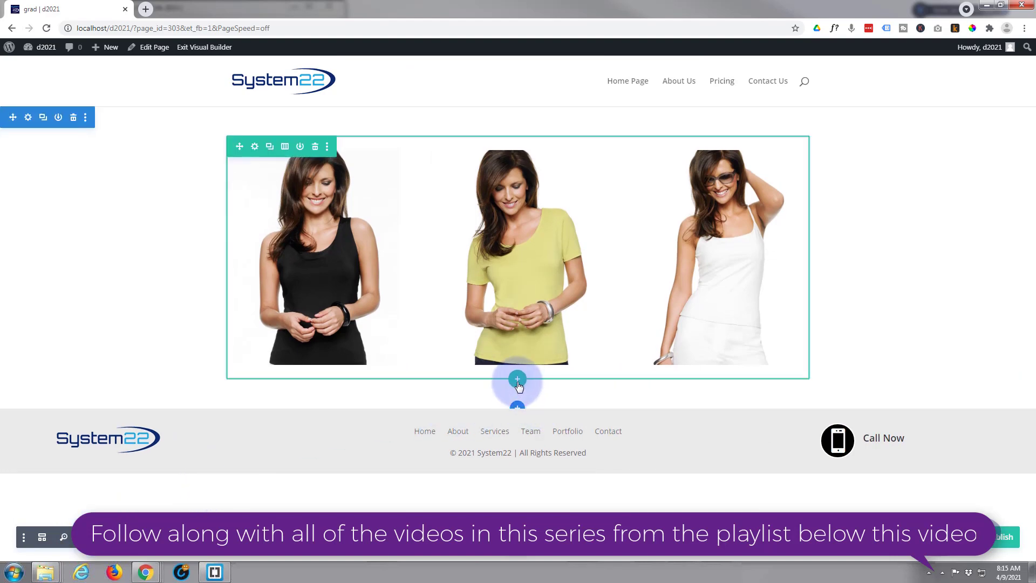
Add a 3-column row below the image row and insert a Call To Action module in column one
left_click(517, 380)
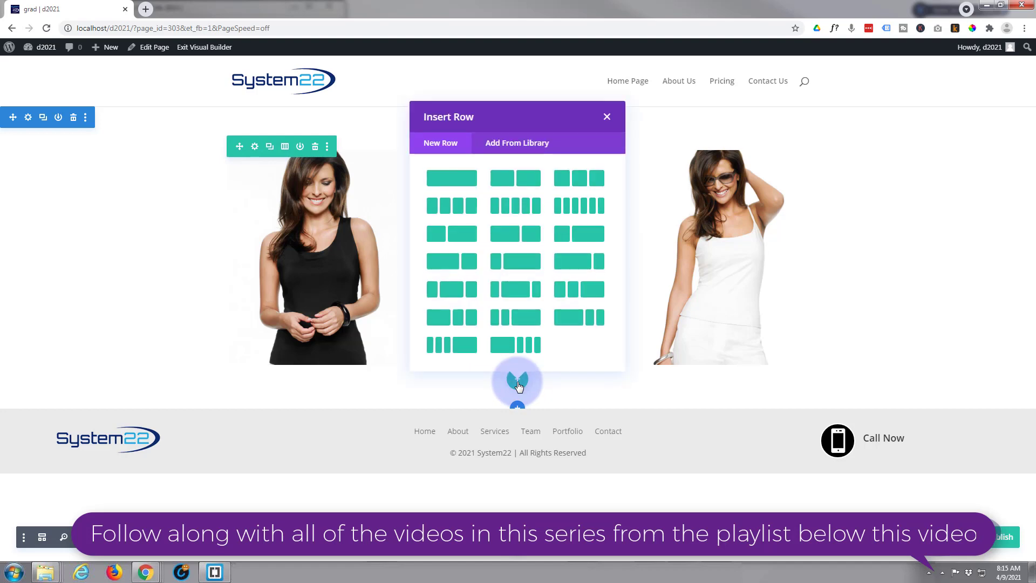
left_click(573, 178)
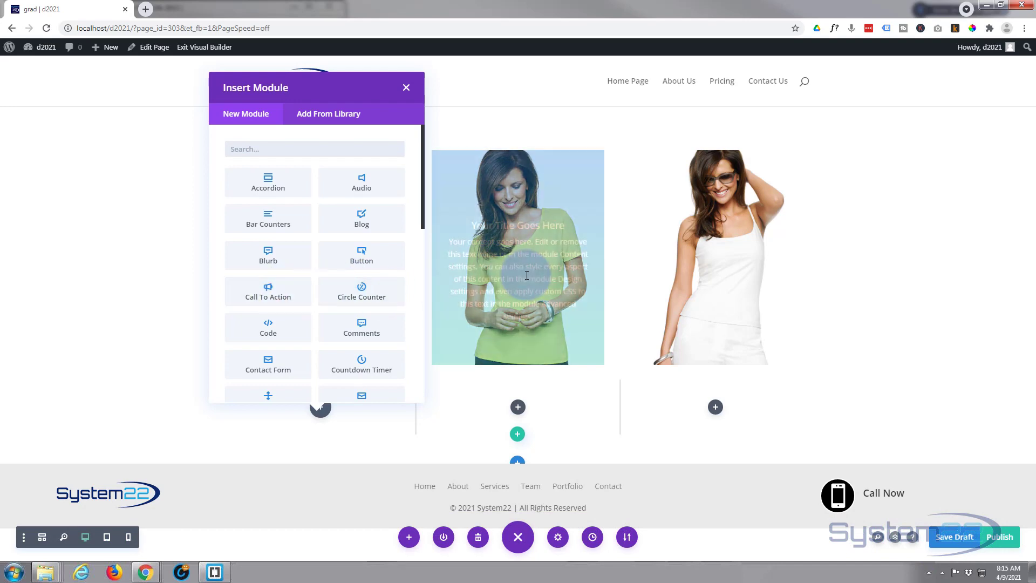
left_click(273, 298)
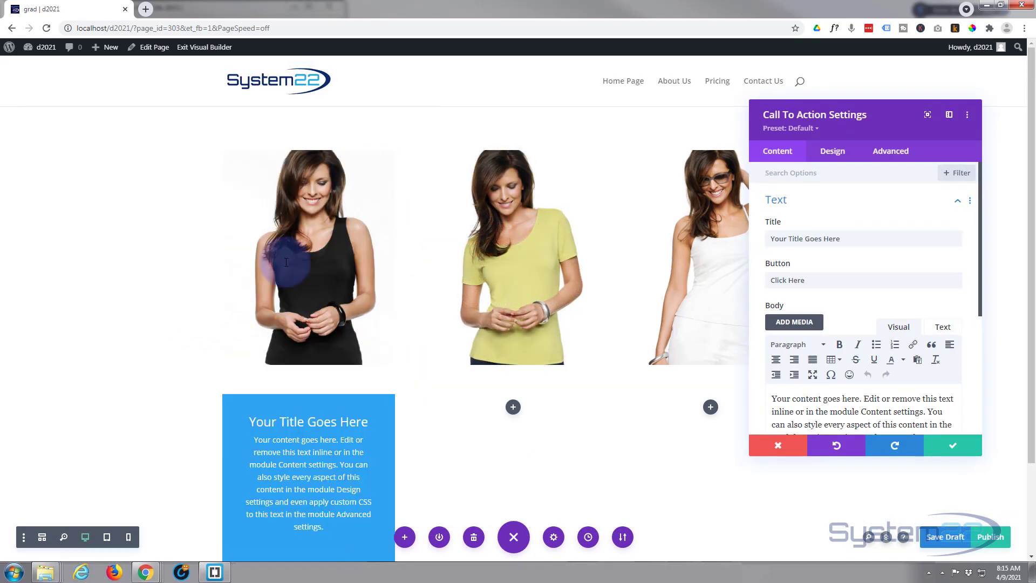
Replace the placeholder Call To Action title with 'Ladies Top' and the button text with 'Buy Now'
scroll(569, 348, "down", 2)
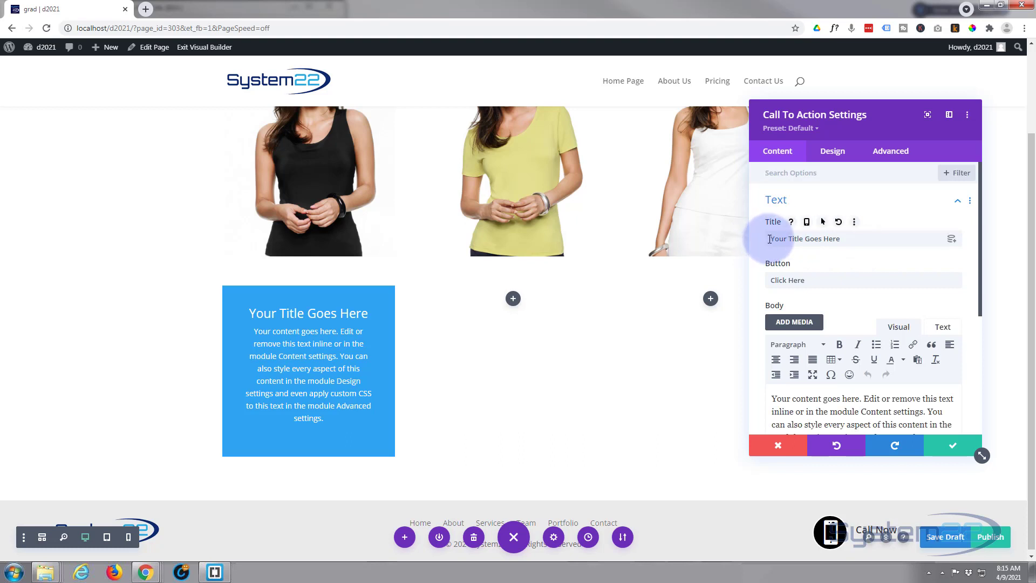
left_click_drag(840, 239, 721, 244)
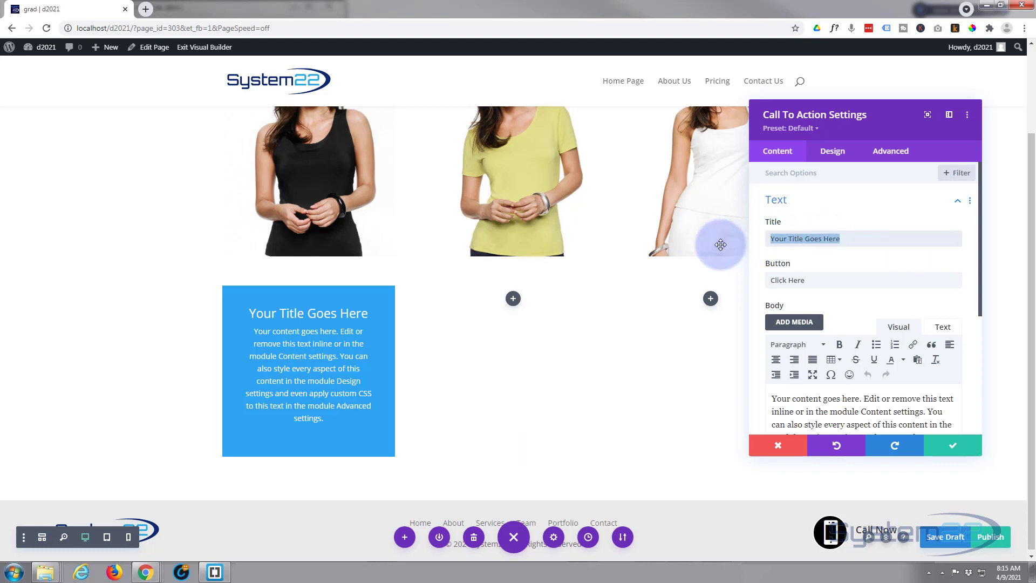
type("Ladies Top")
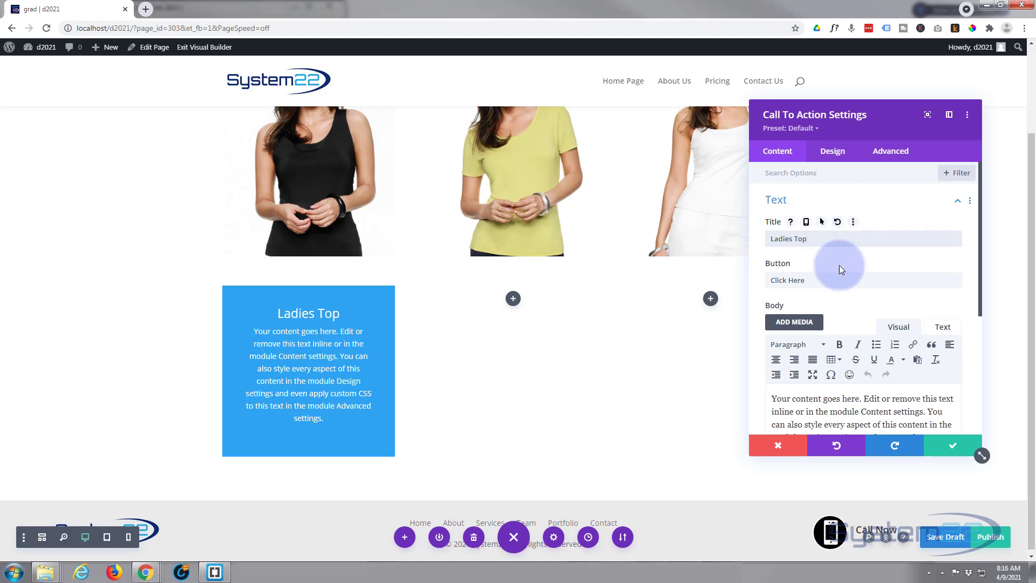
left_click_drag(837, 279, 742, 225)
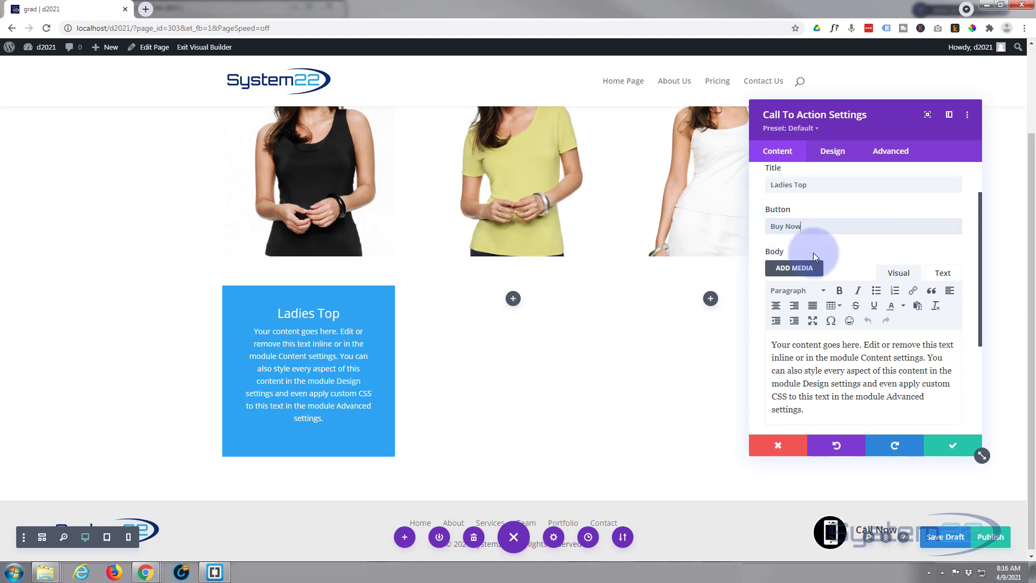
scroll(815, 224, "down", 1)
left_click(789, 349)
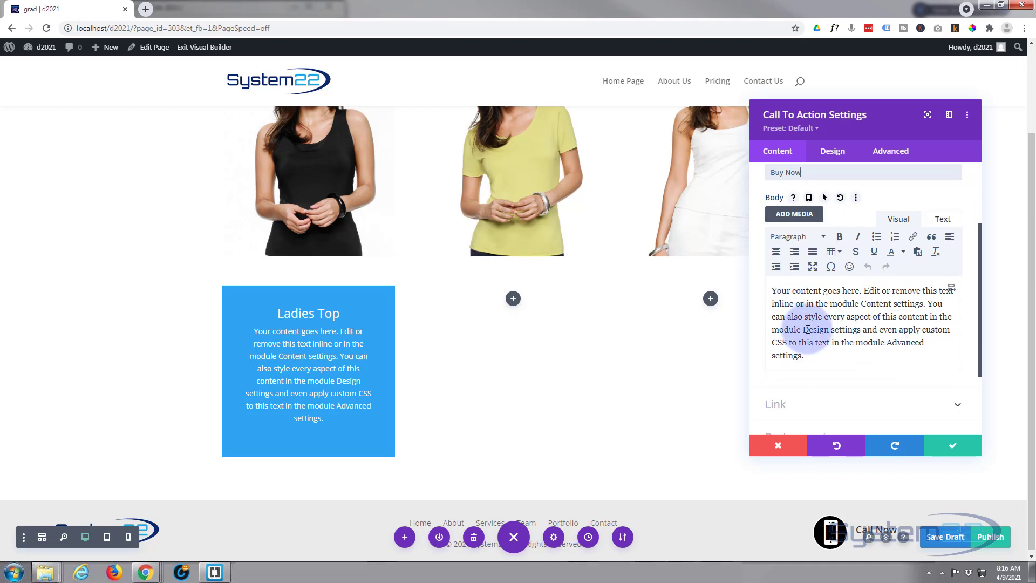
scroll(814, 353, "down", 2)
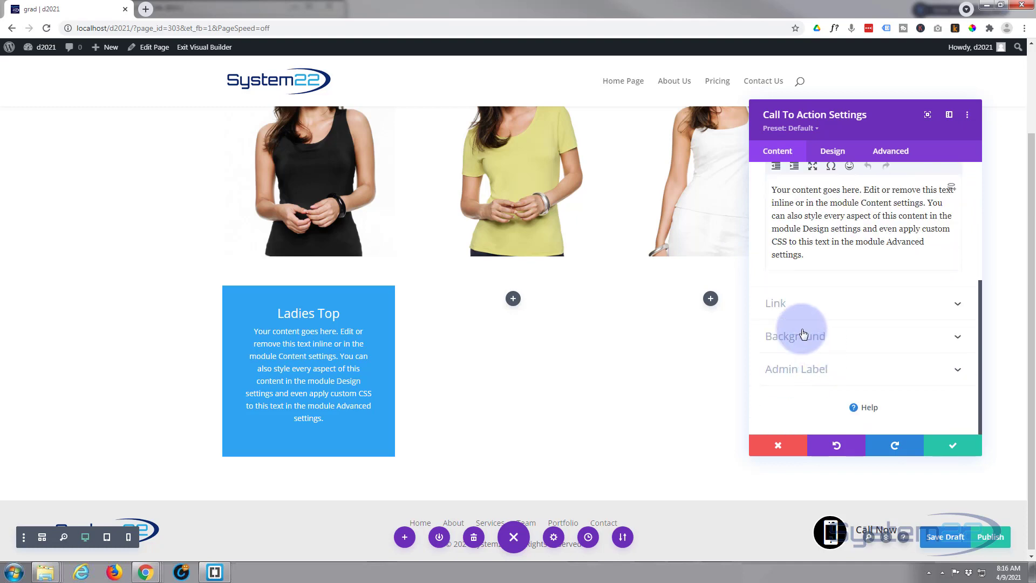
Set the Button Link URL to '#' with Button Link Target kept as In The Same Window
left_click(820, 314)
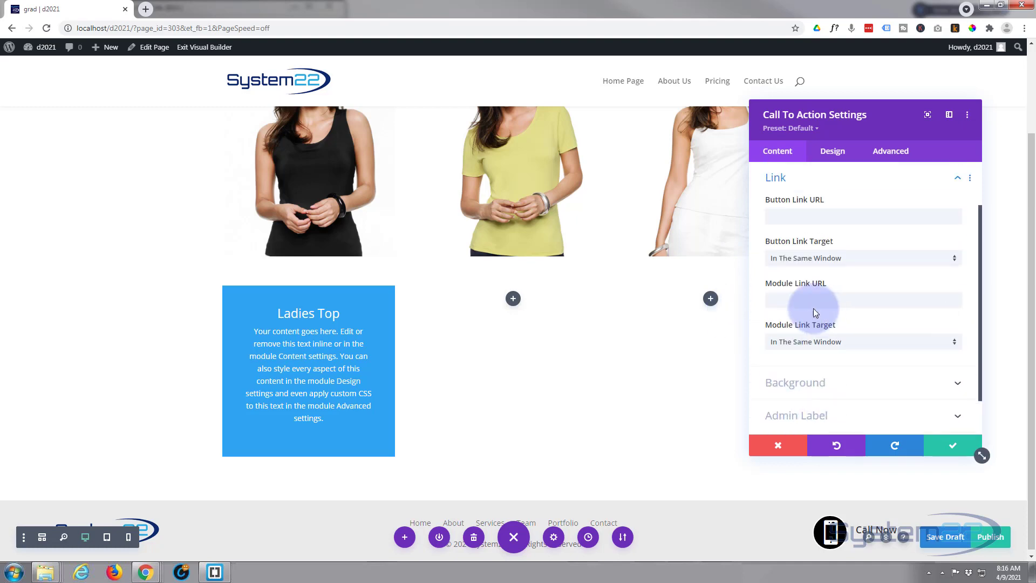
left_click(779, 212)
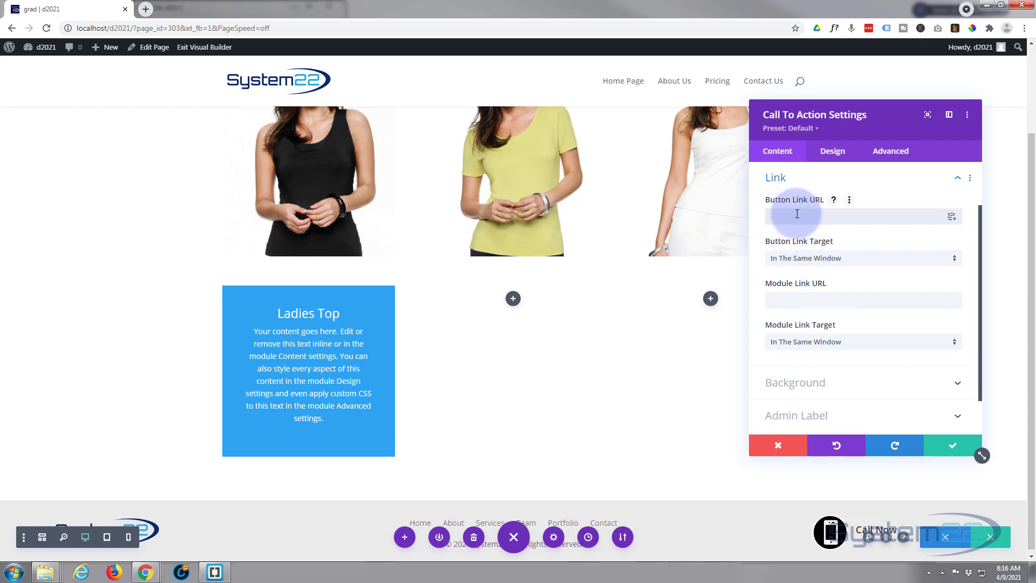
type("#")
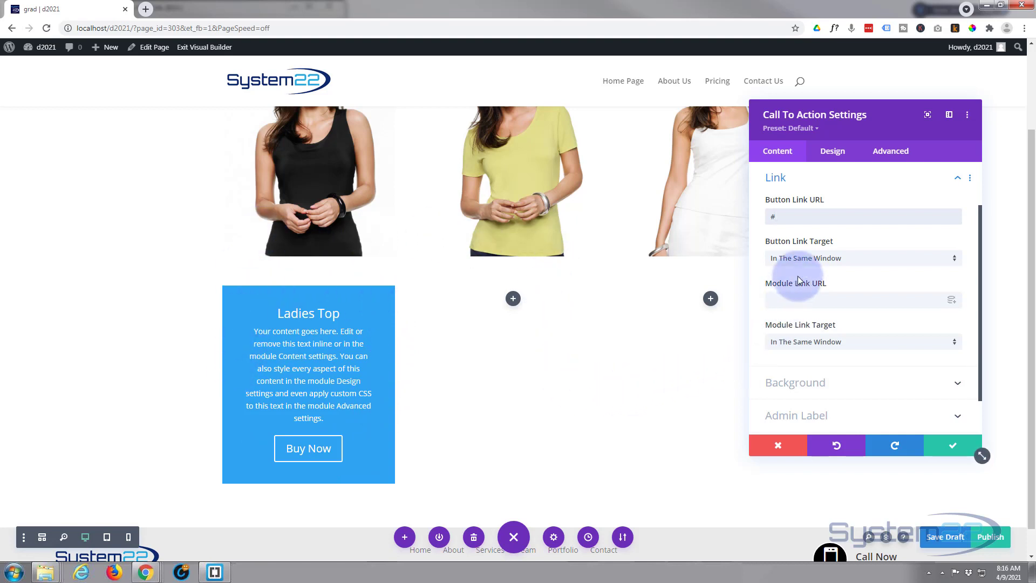
left_click(789, 299)
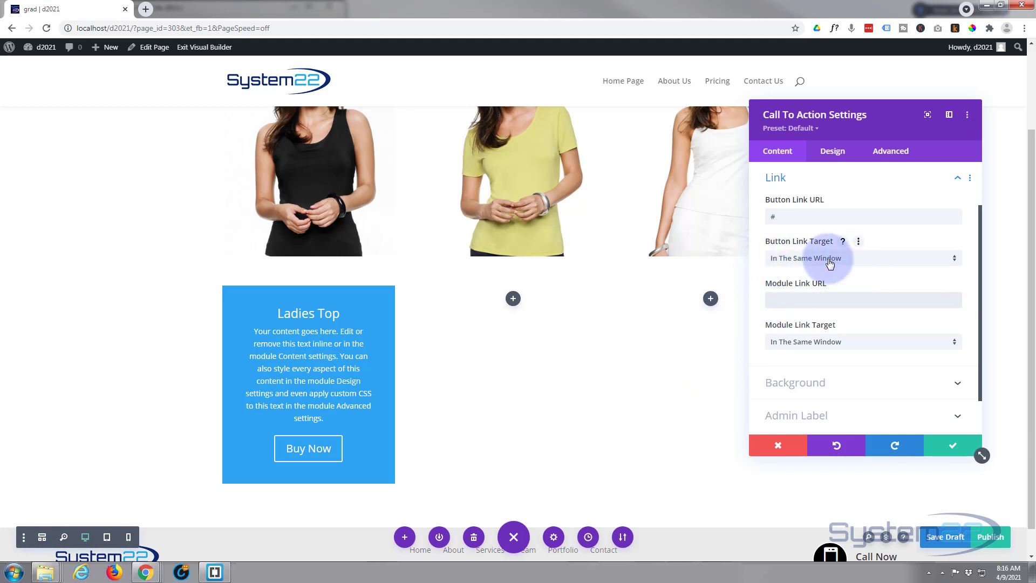
left_click(854, 262)
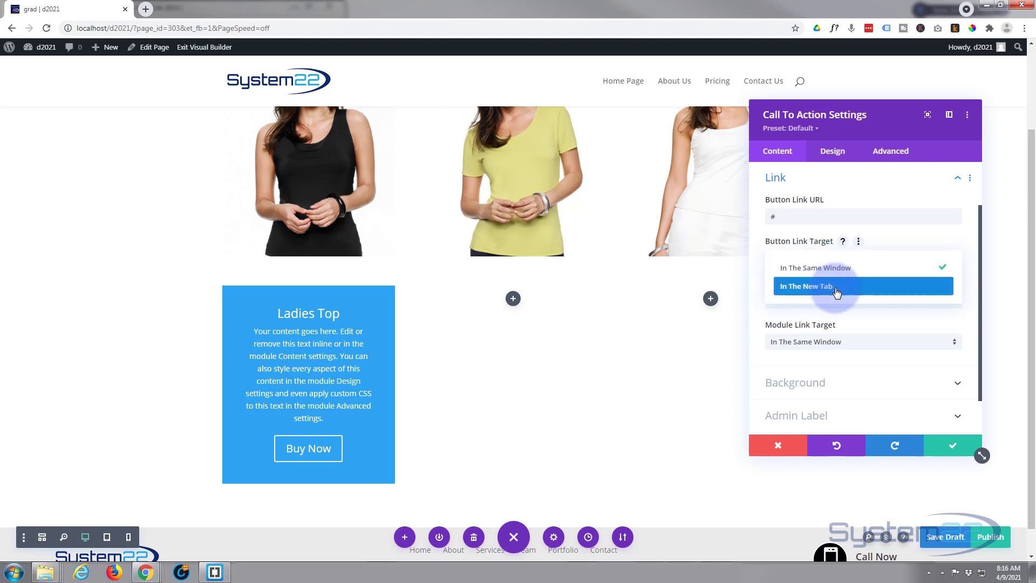
left_click(755, 266)
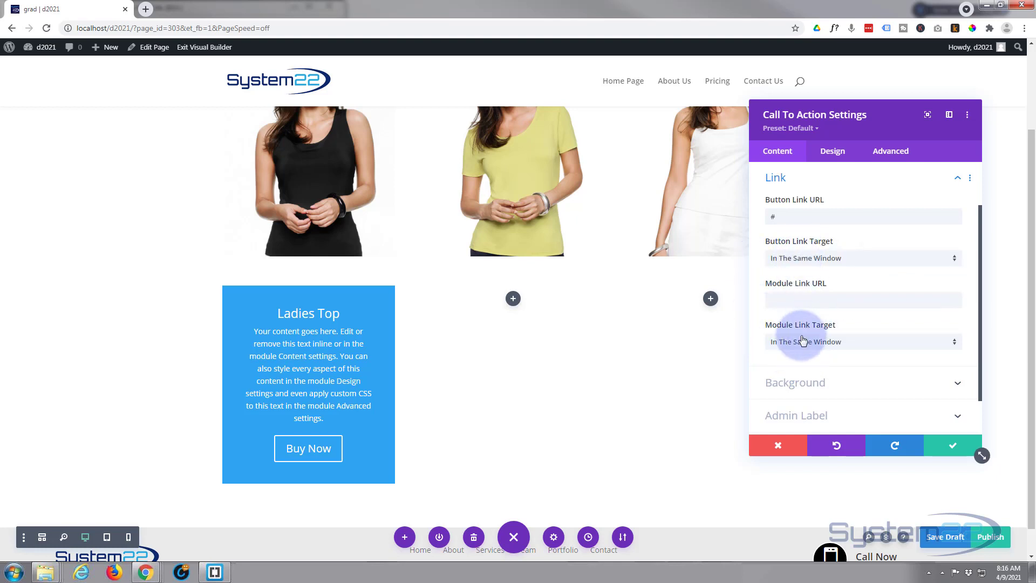
scroll(848, 357, "down", 2)
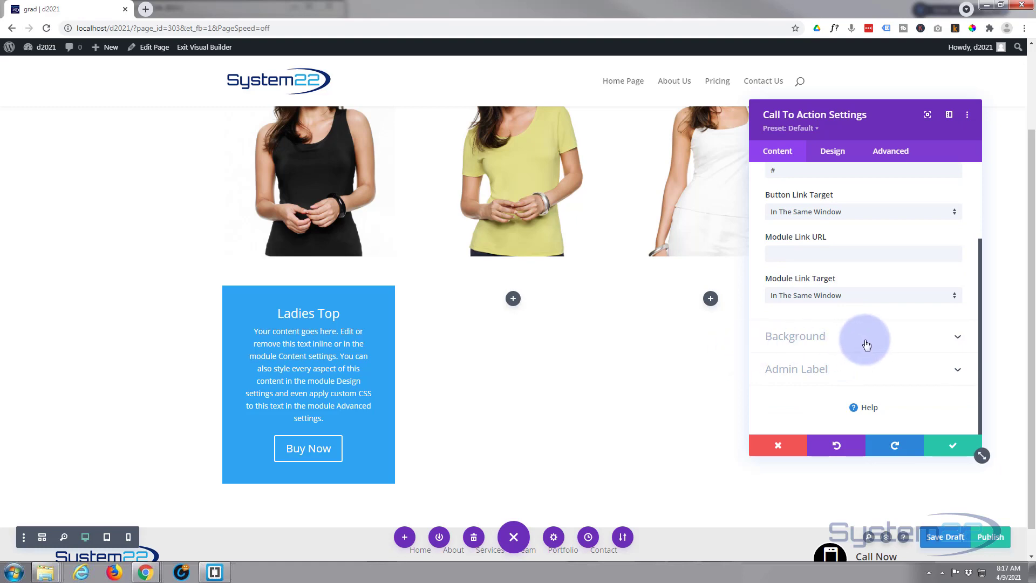
left_click(866, 344)
Give the Ladies Top module the default blue-to-teal background gradient and save its settings
left_click(786, 234)
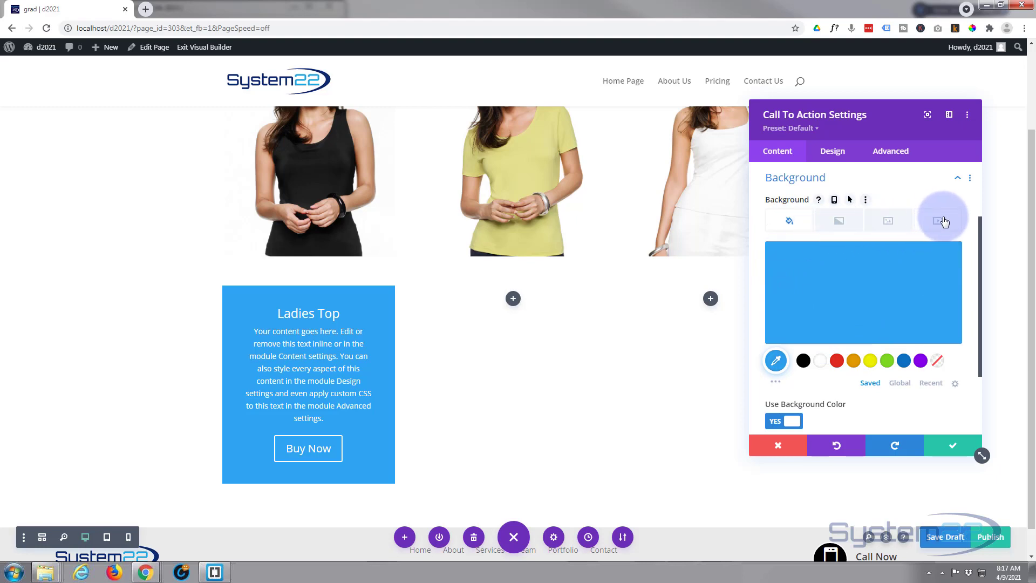
left_click(838, 221)
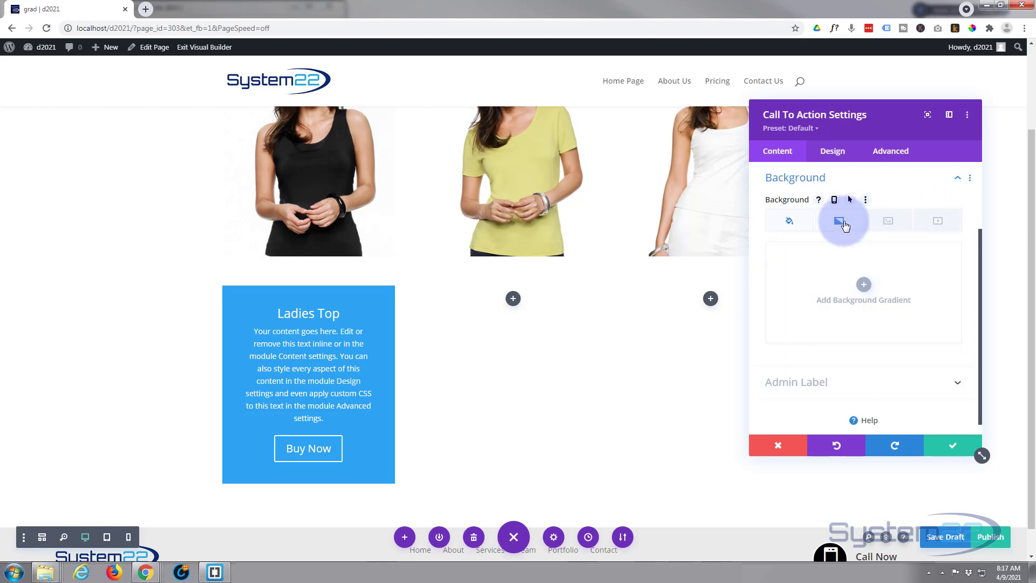
left_click(864, 285)
left_click(793, 317)
scroll(794, 312, "down", 1)
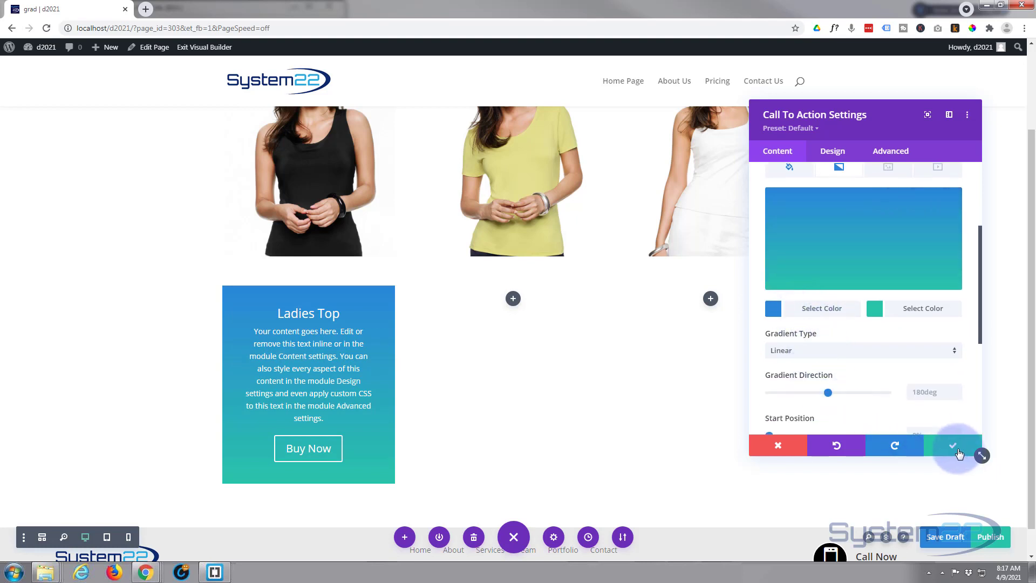
left_click(954, 447)
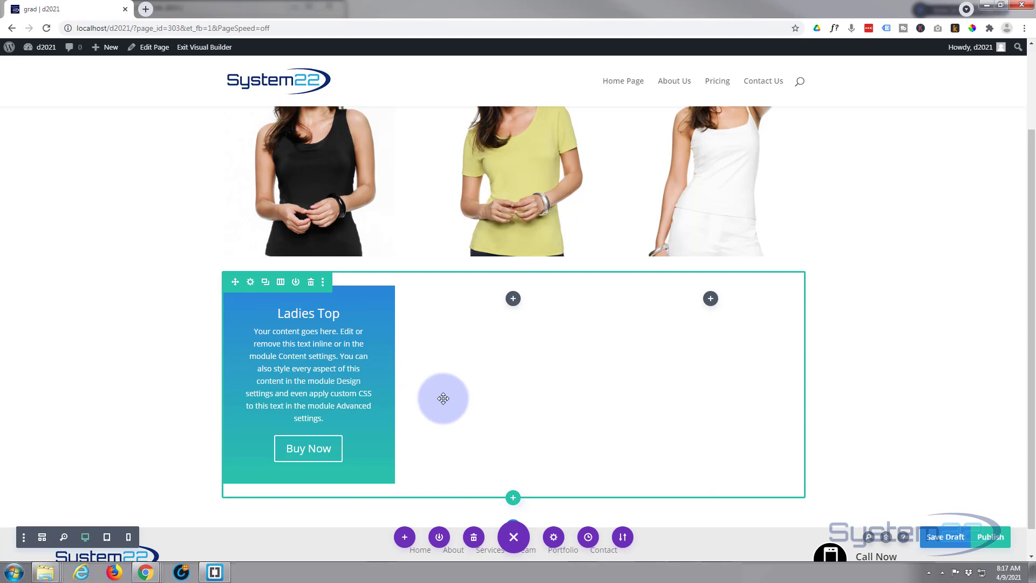
Set 46.jpg, the woman in the white top, as the first column's background image
left_click(250, 283)
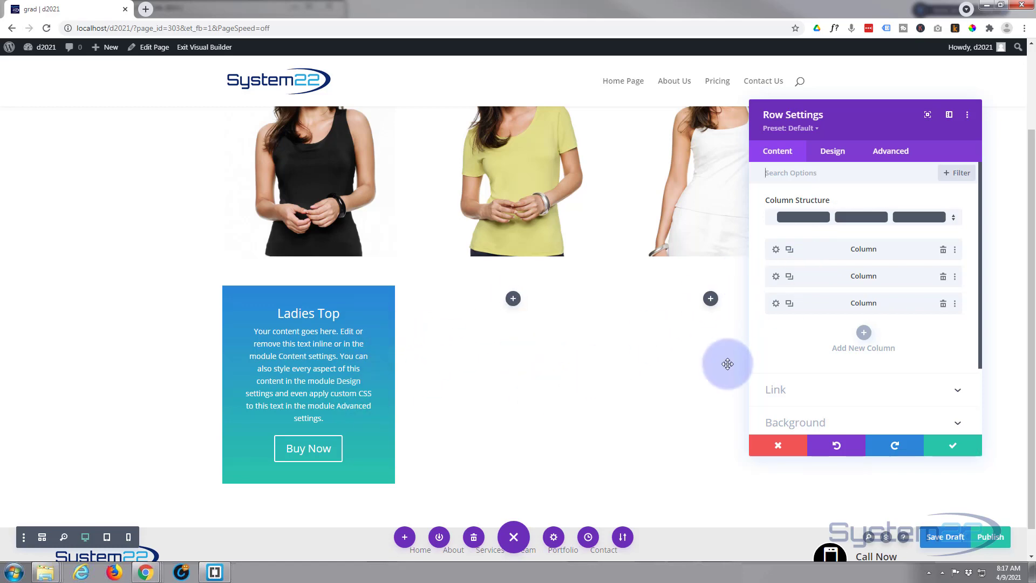
left_click(777, 251)
left_click(833, 320)
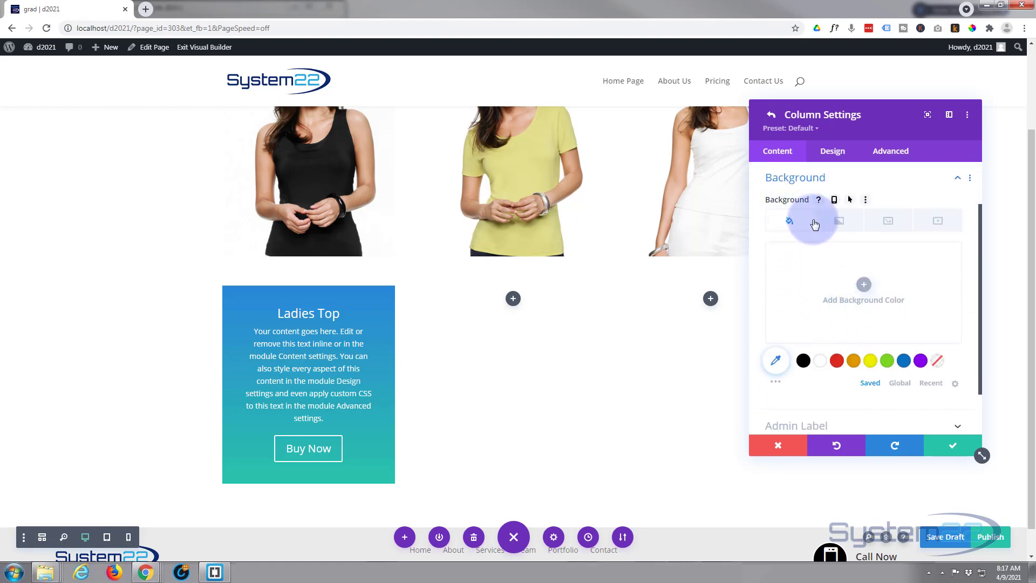
left_click(889, 221)
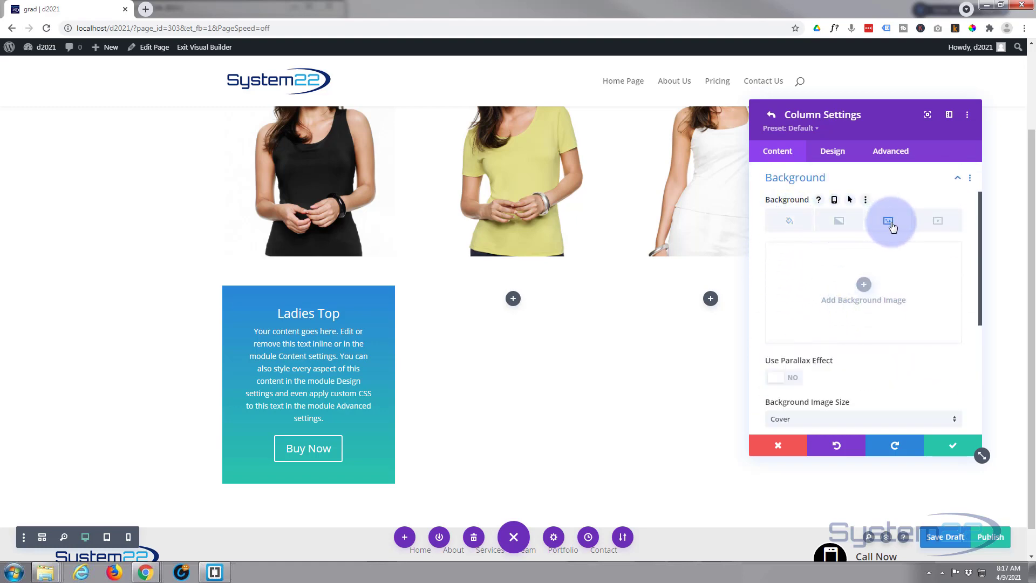
left_click(869, 293)
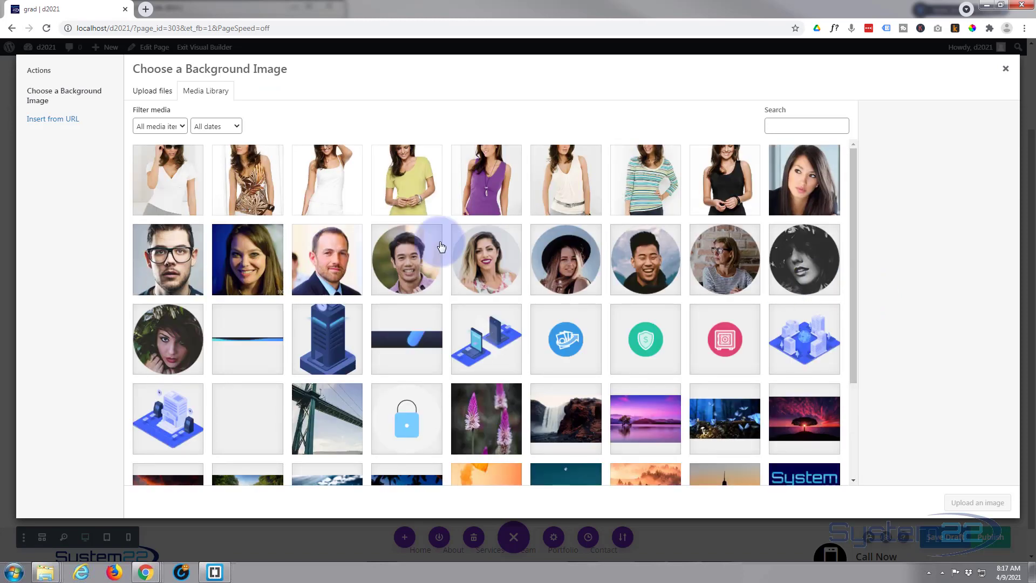
left_click(174, 188)
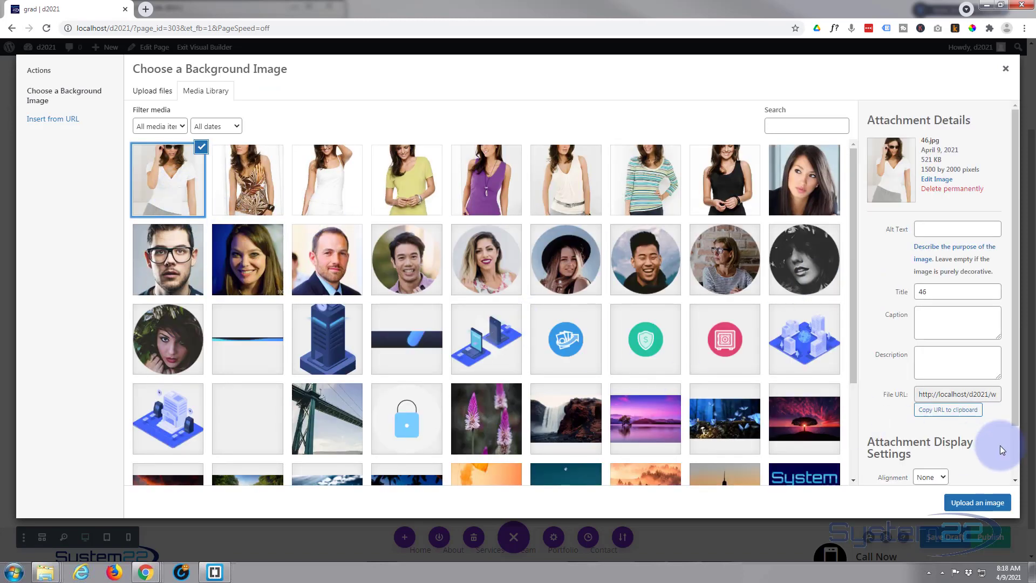
left_click(973, 499)
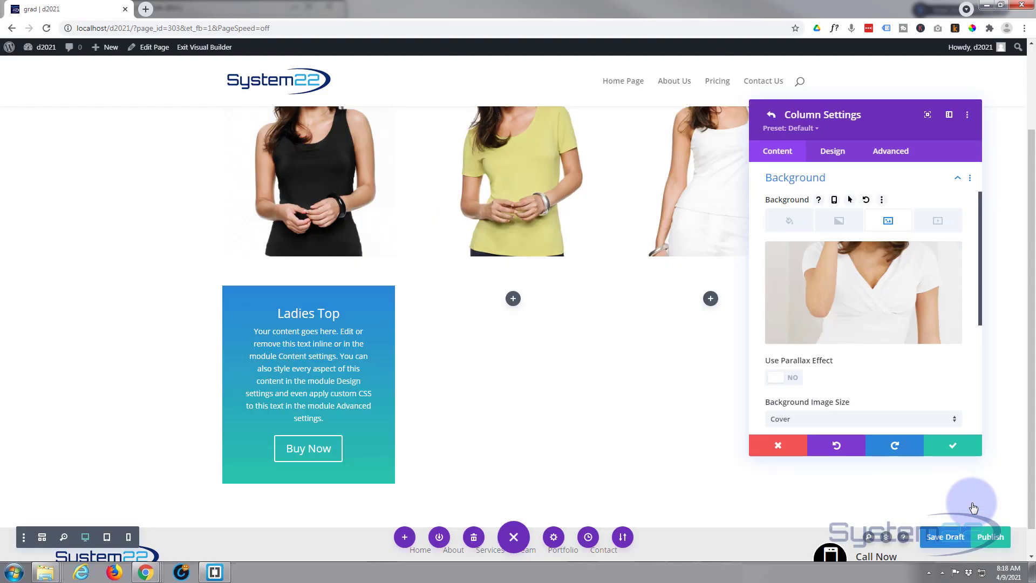
Set the column's Background Image Position to Top Center and save the Column Settings
scroll(868, 323, "up", 1)
scroll(870, 324, "down", 4)
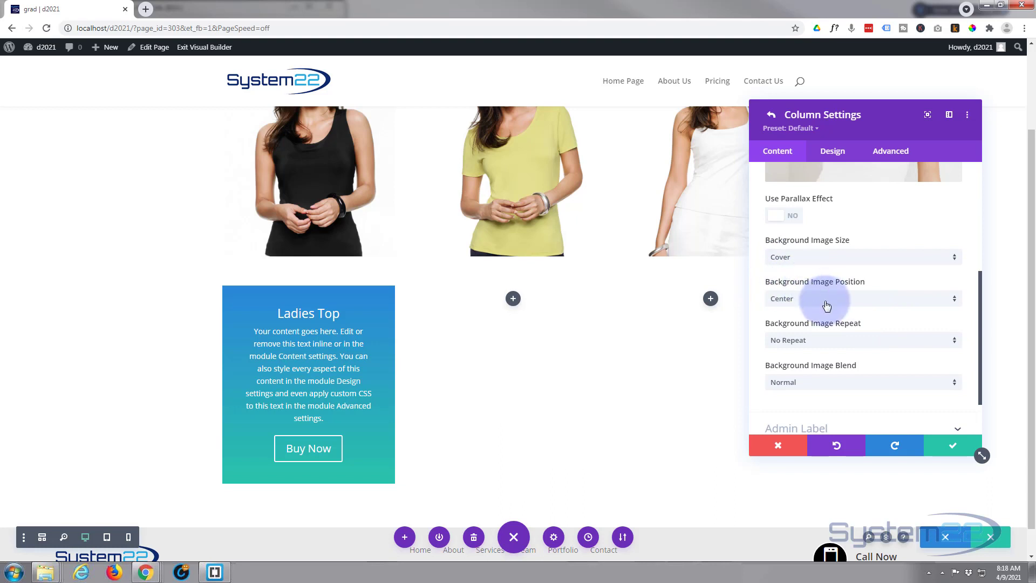
scroll(823, 308, "up", 1)
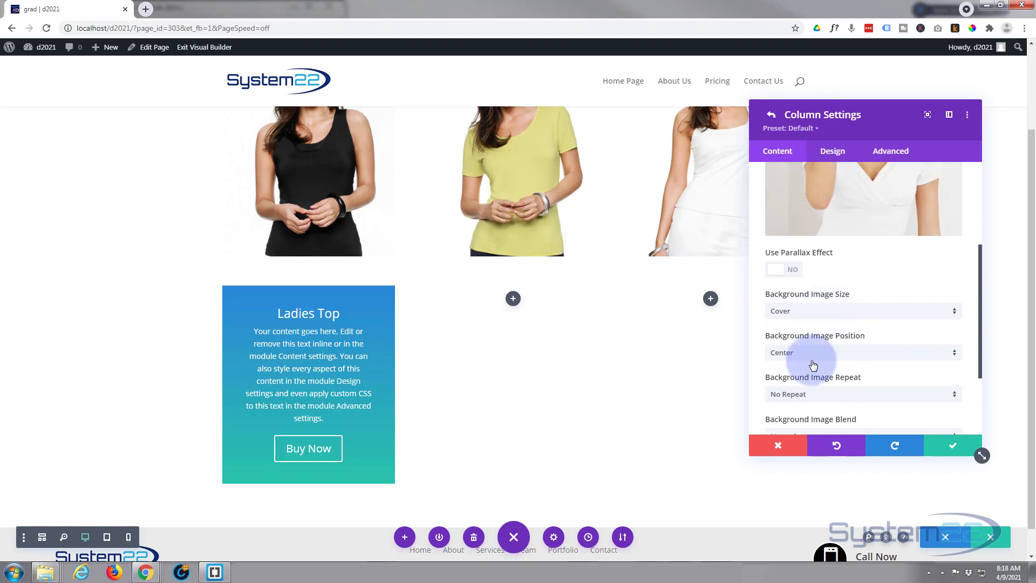
left_click(843, 352)
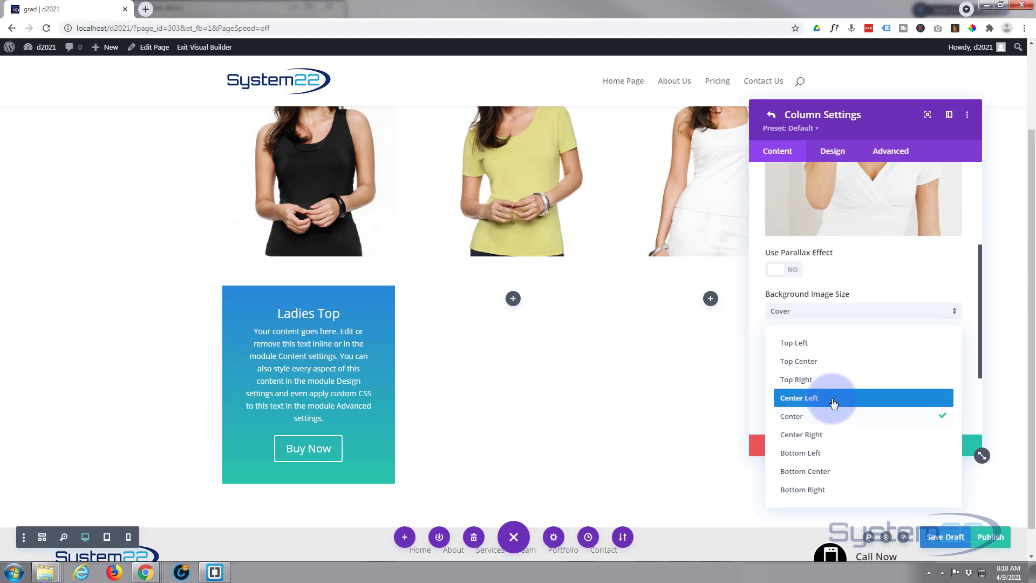
left_click(824, 365)
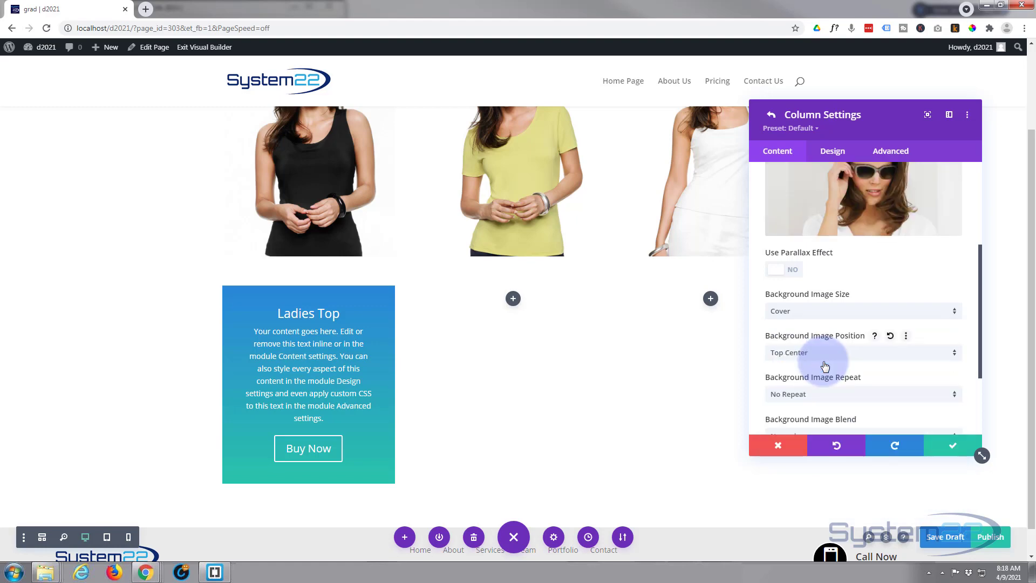
scroll(846, 357, "up", 3)
left_click(848, 343)
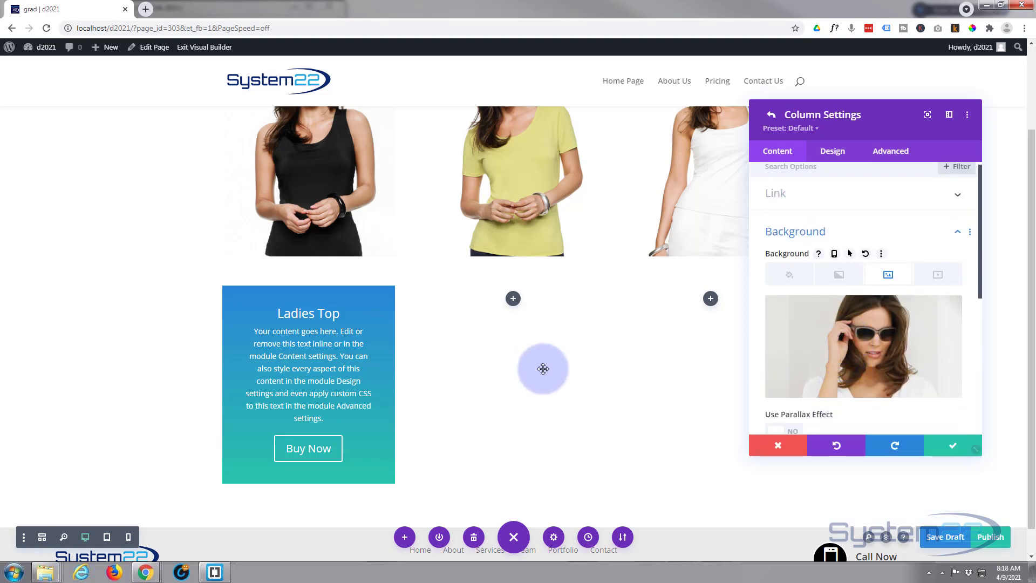
scroll(841, 324, "down", 1)
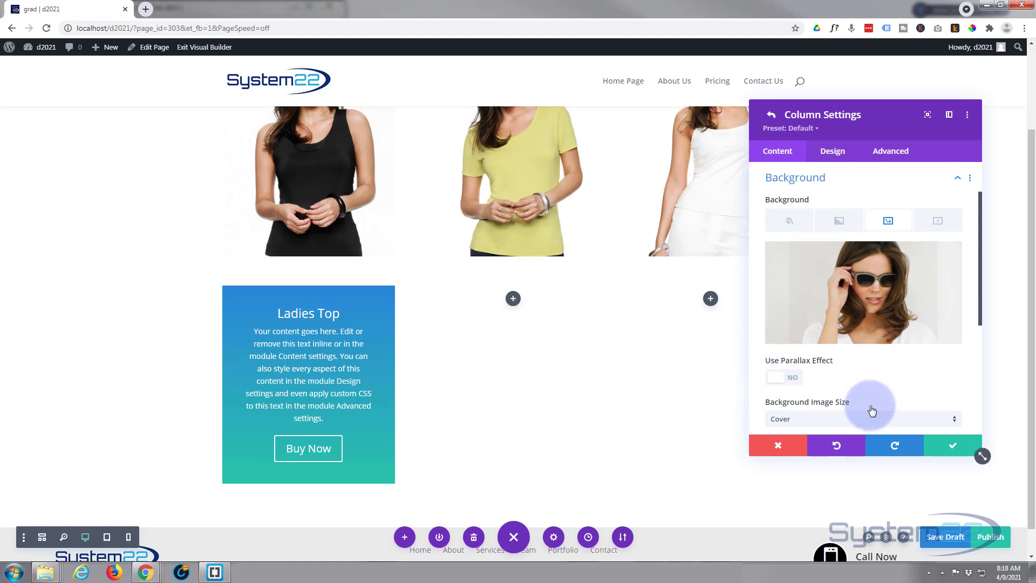
left_click(955, 448)
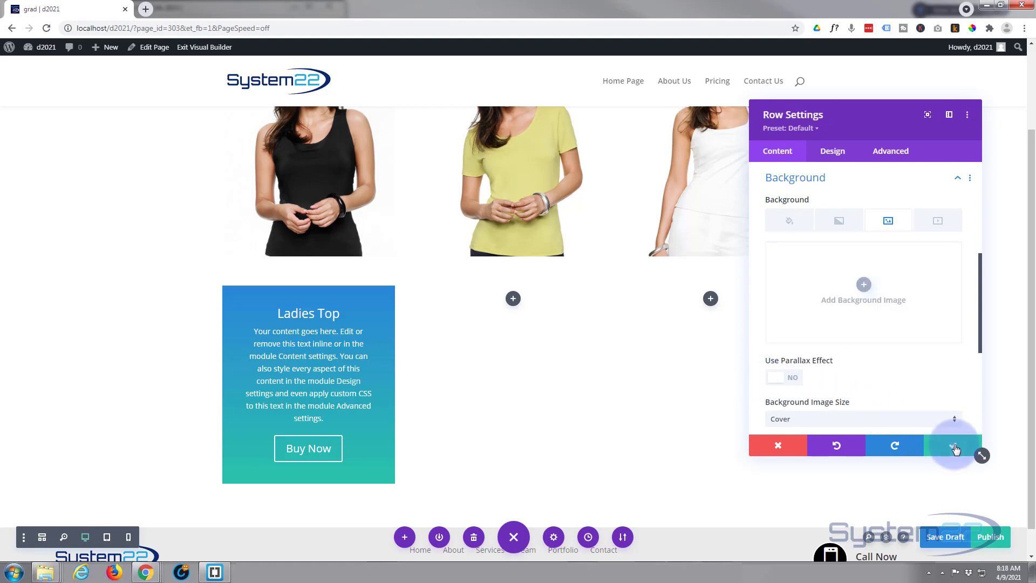
Save the Row Settings and open the Ladies Top Call To Action's Design tab
left_click(955, 447)
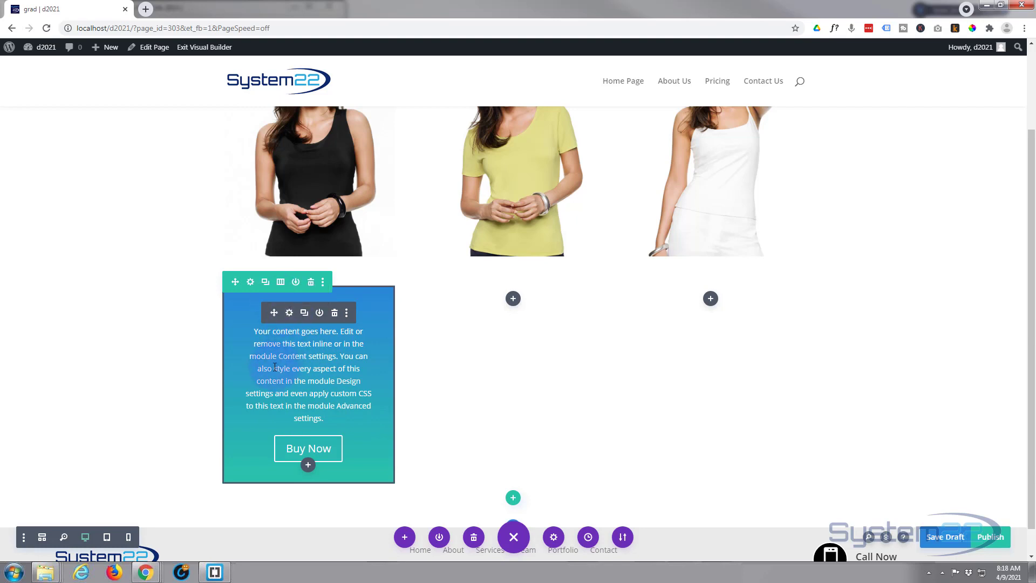
left_click(289, 313)
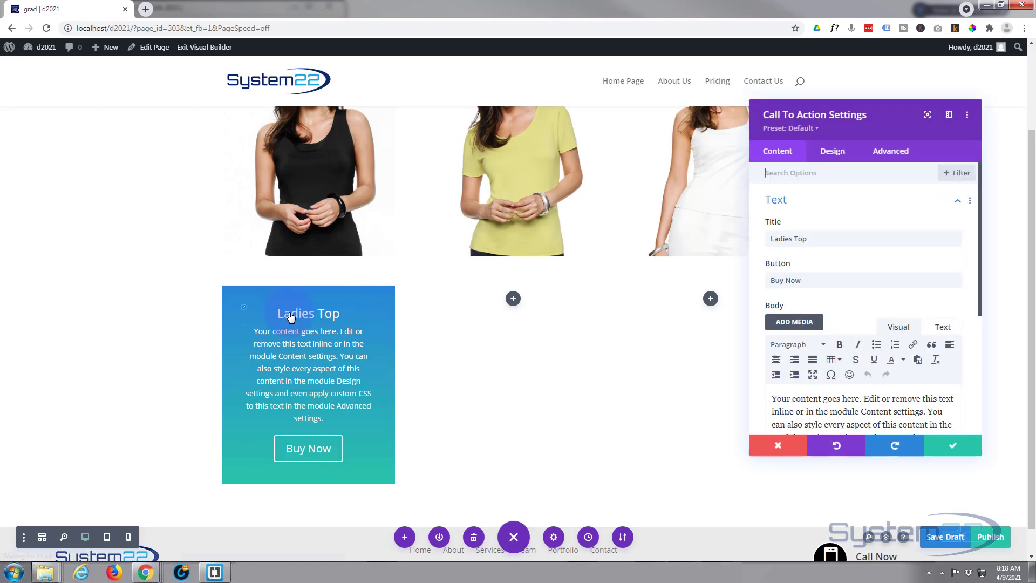
left_click(840, 156)
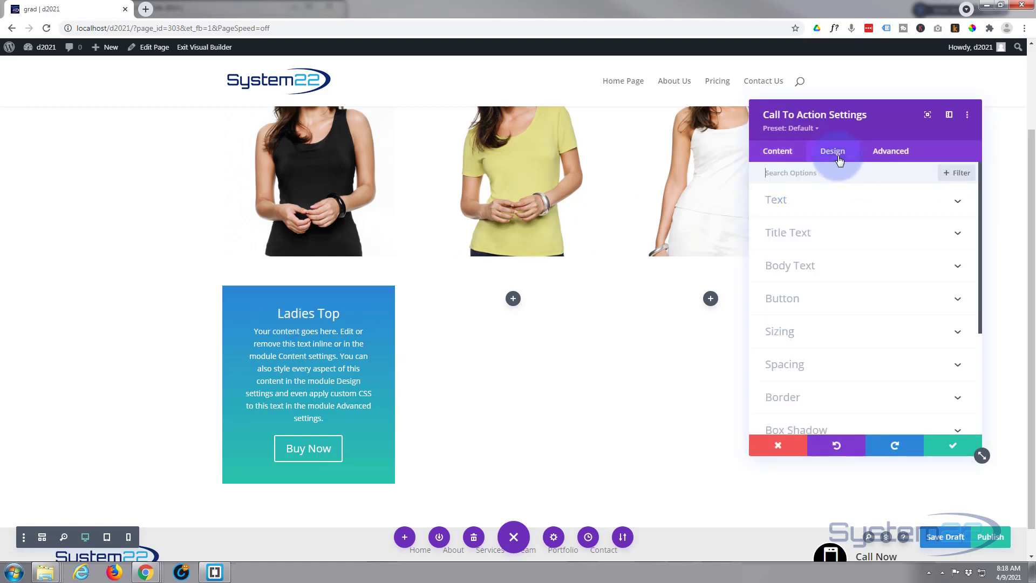
Expand Filters and scroll down to the Opacity setting, currently at 100%
scroll(859, 259, "down", 2)
scroll(860, 260, "down", 1)
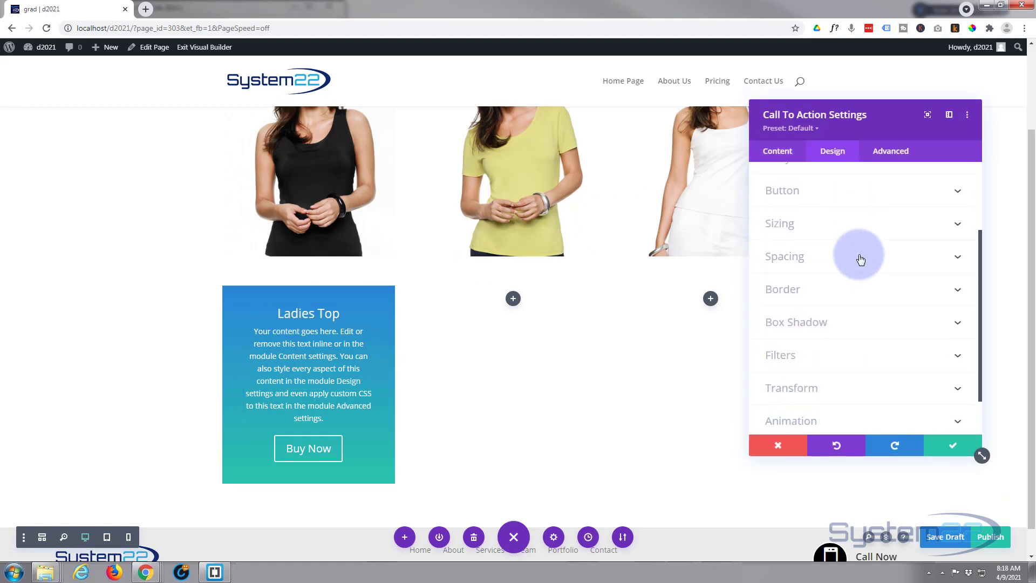
scroll(858, 267, "down", 1)
left_click(846, 303)
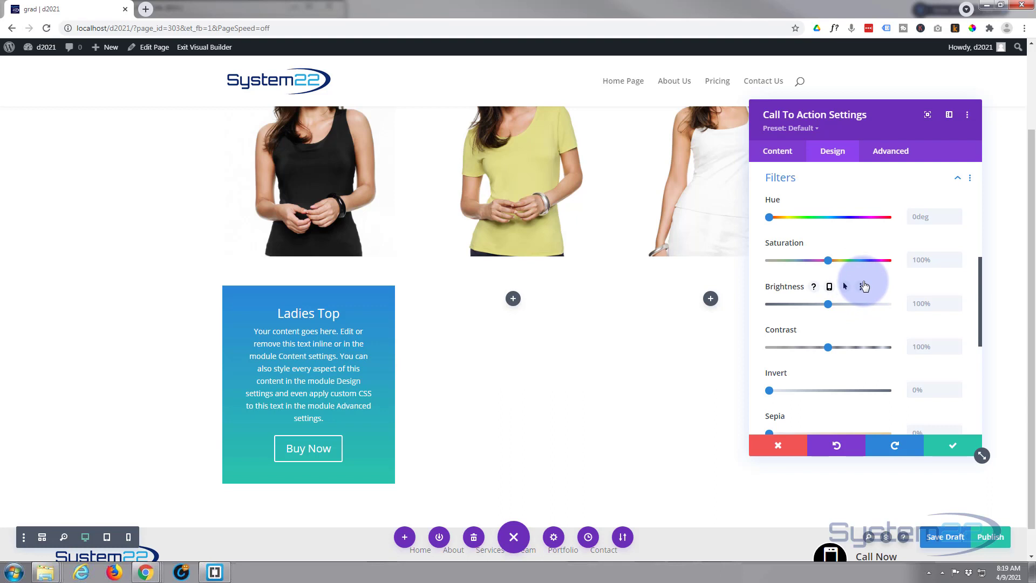
scroll(863, 285, "down", 3)
mouse_move(775, 298)
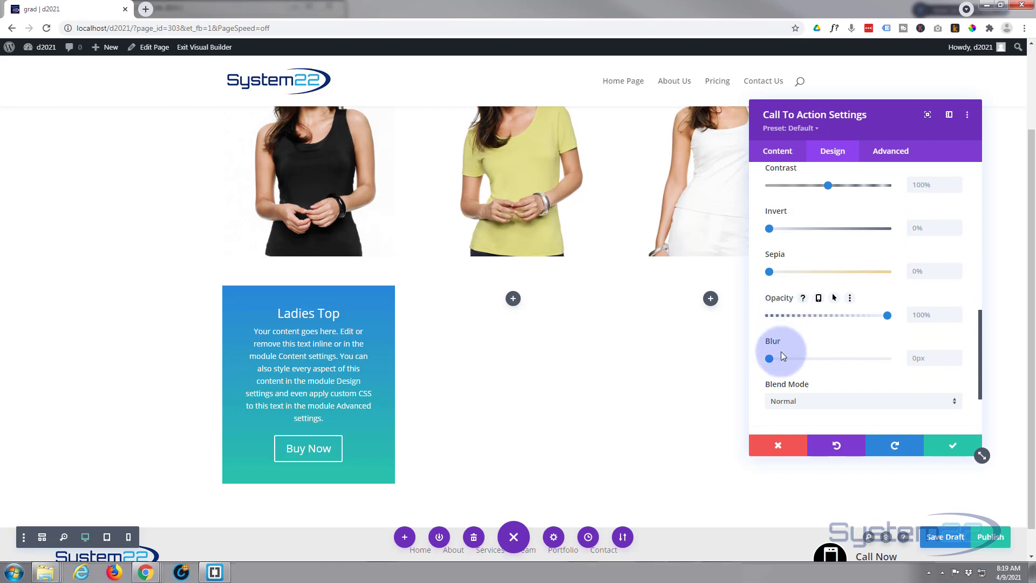
mouse_move(772, 342)
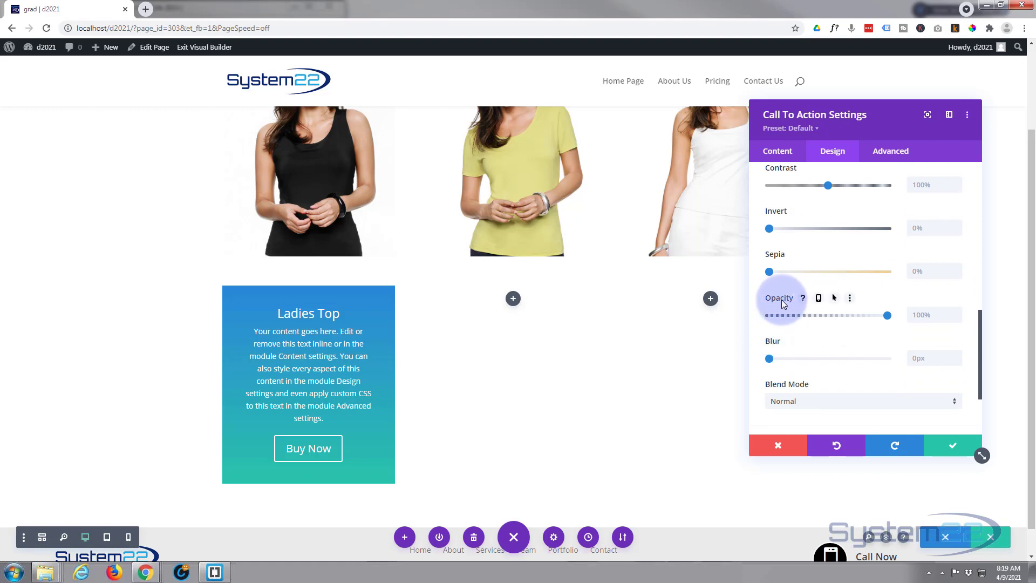
Set the Call To Action opacity to 0% on desktop and 72% on hover, previewing both states
left_click(834, 298)
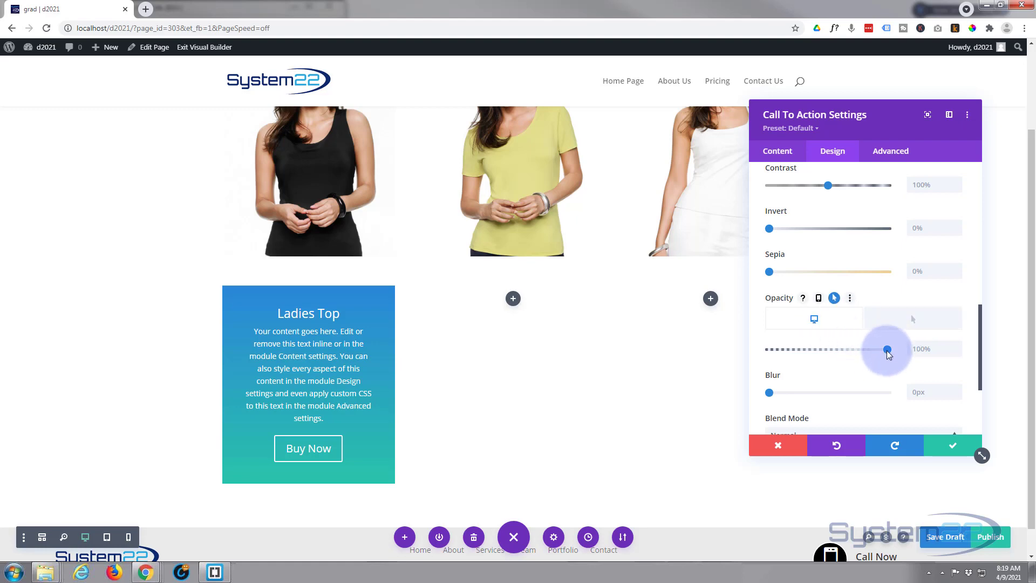
left_click_drag(886, 350, 767, 350)
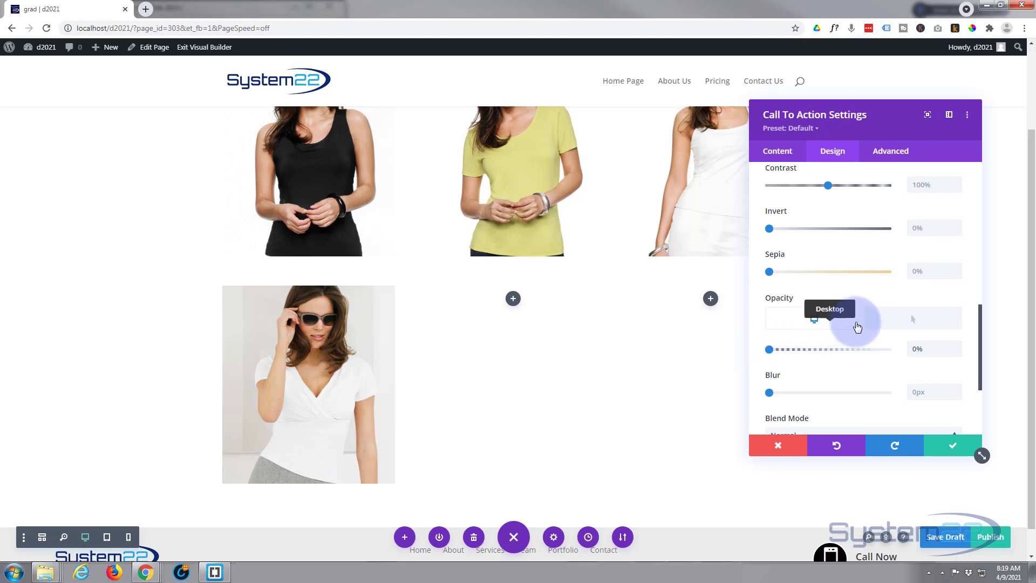
left_click(912, 322)
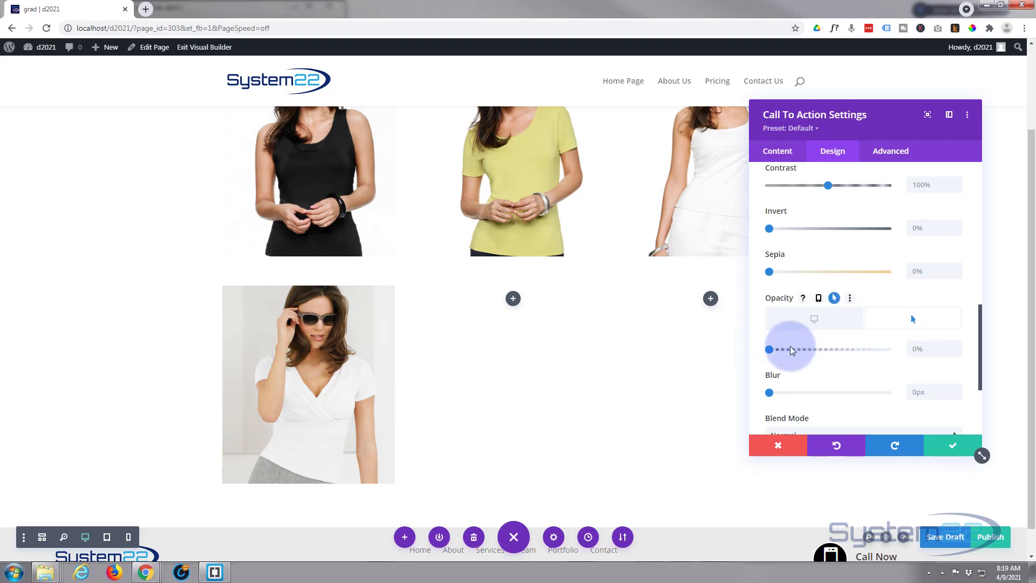
left_click_drag(769, 349, 890, 354)
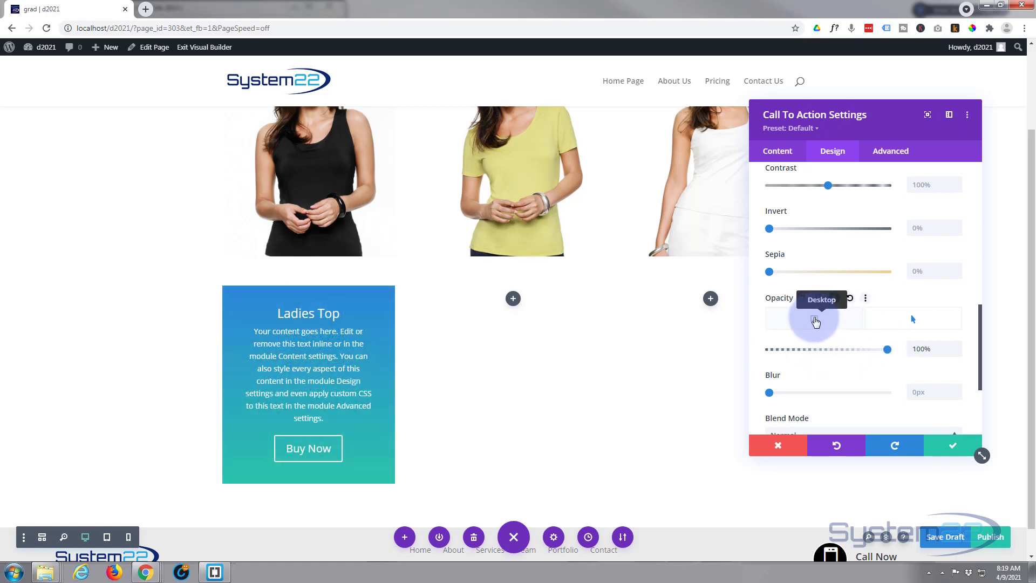
left_click(815, 323)
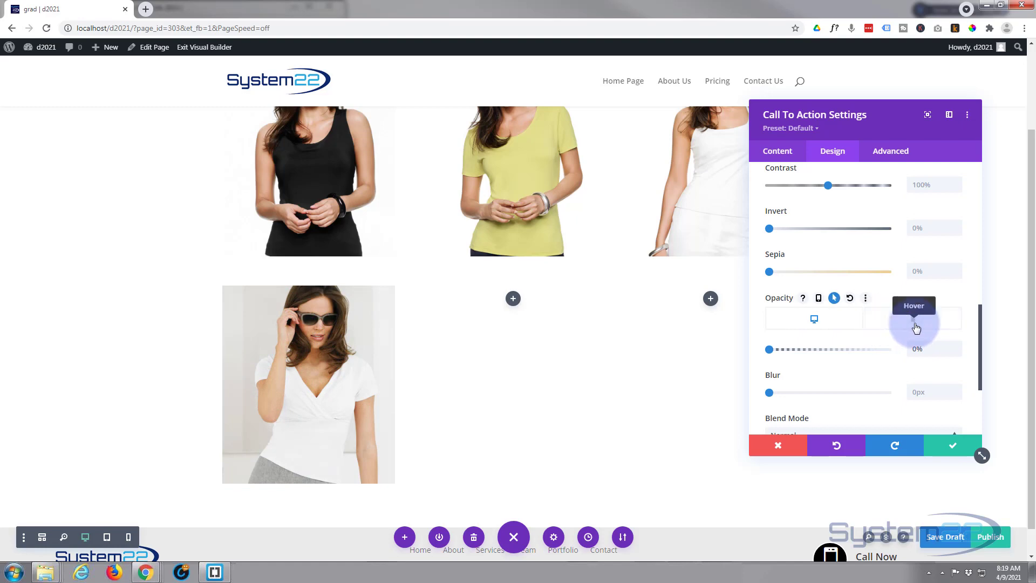
left_click(916, 327)
left_click(804, 326)
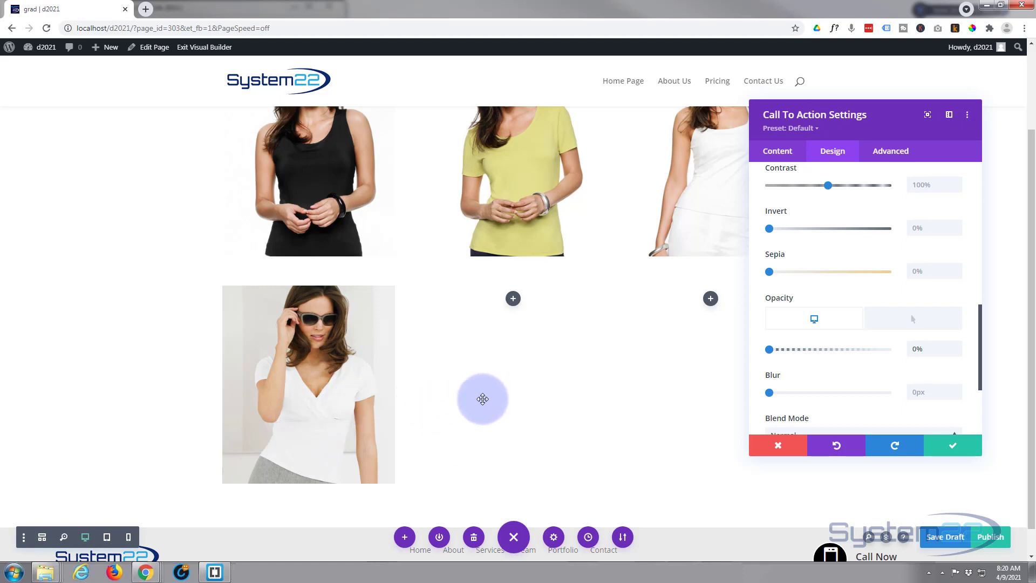
Under Sizing, set Min Height to 430px and enable hover values for it, previewing the Hover tab
scroll(839, 323, "up", 5)
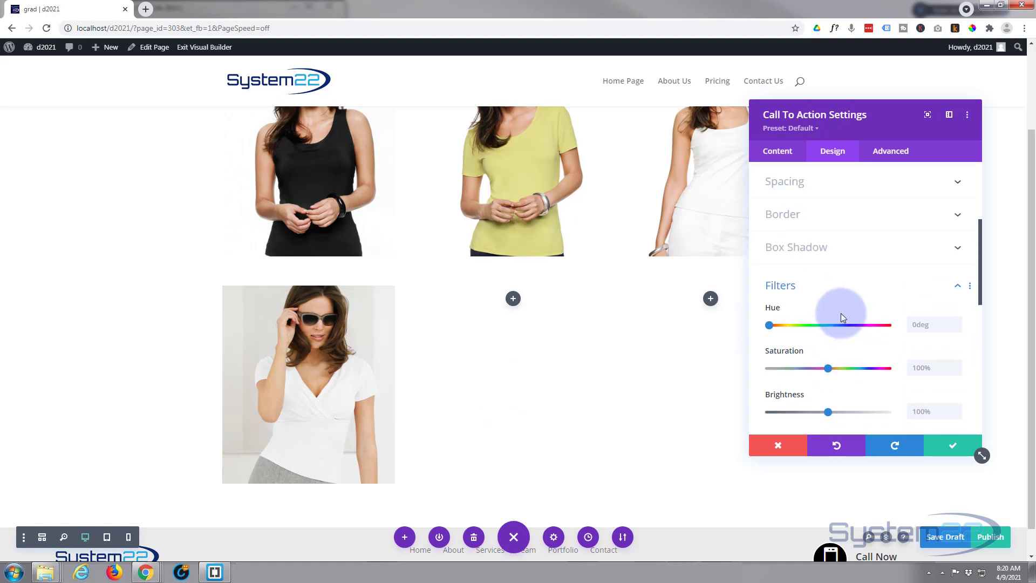
left_click(840, 286)
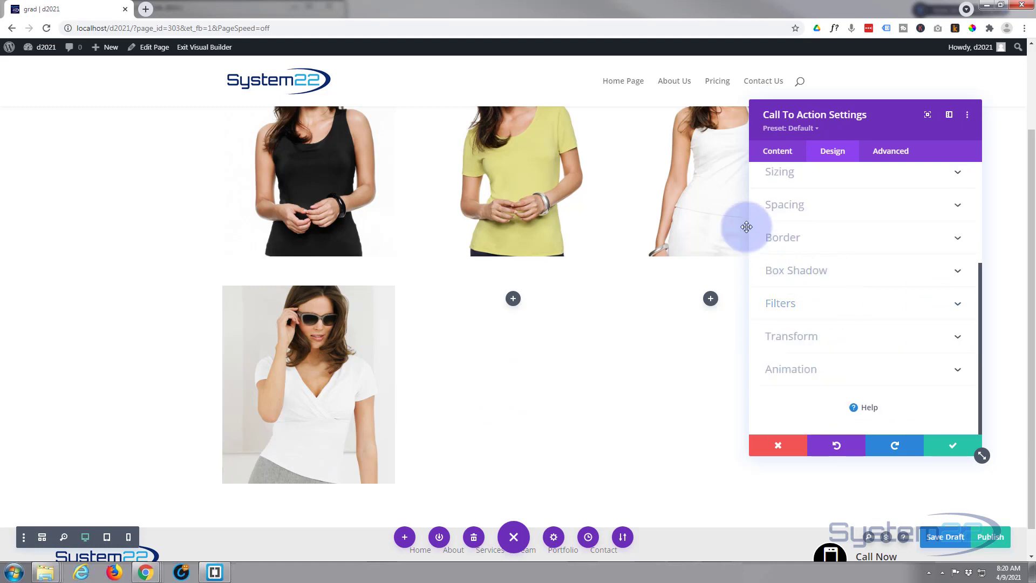
left_click(851, 181)
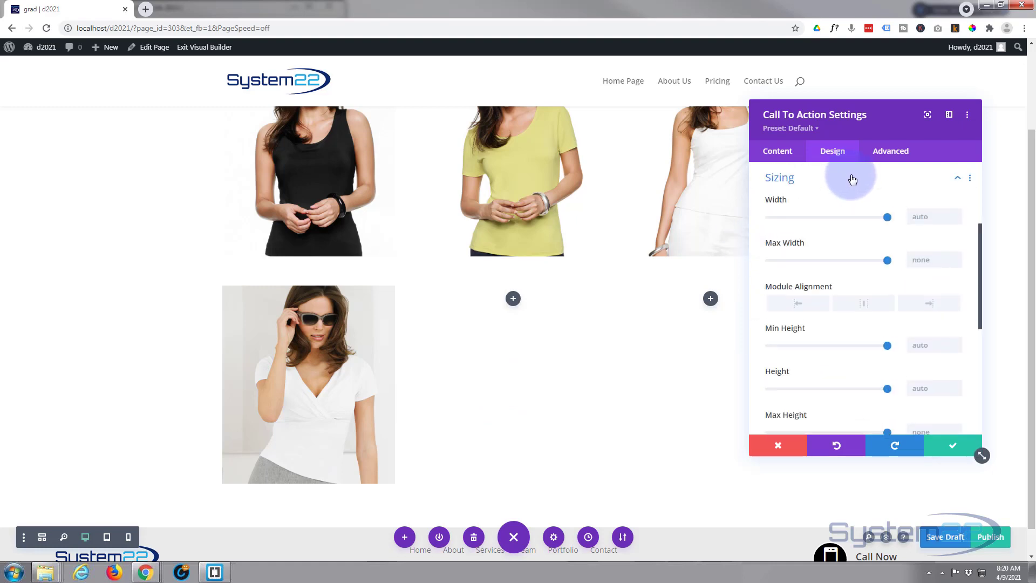
scroll(834, 188, "down", 1)
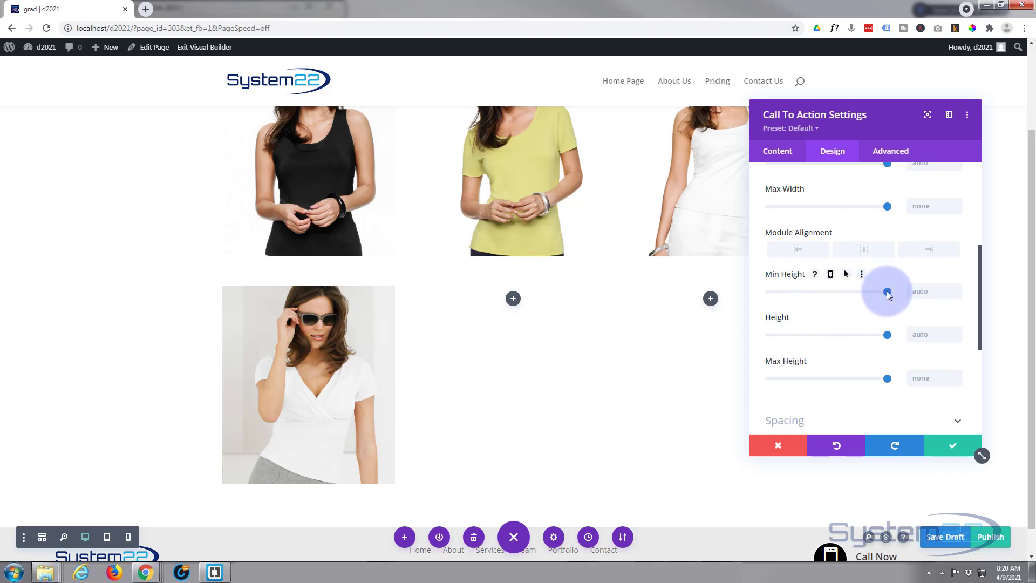
left_click_drag(888, 294, 812, 294)
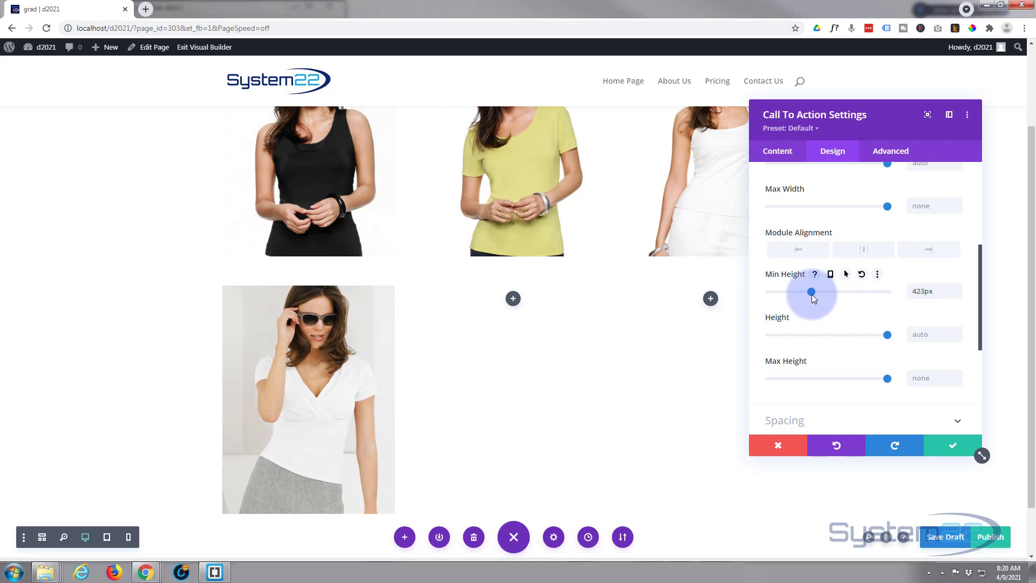
left_click_drag(811, 294, 811, 294)
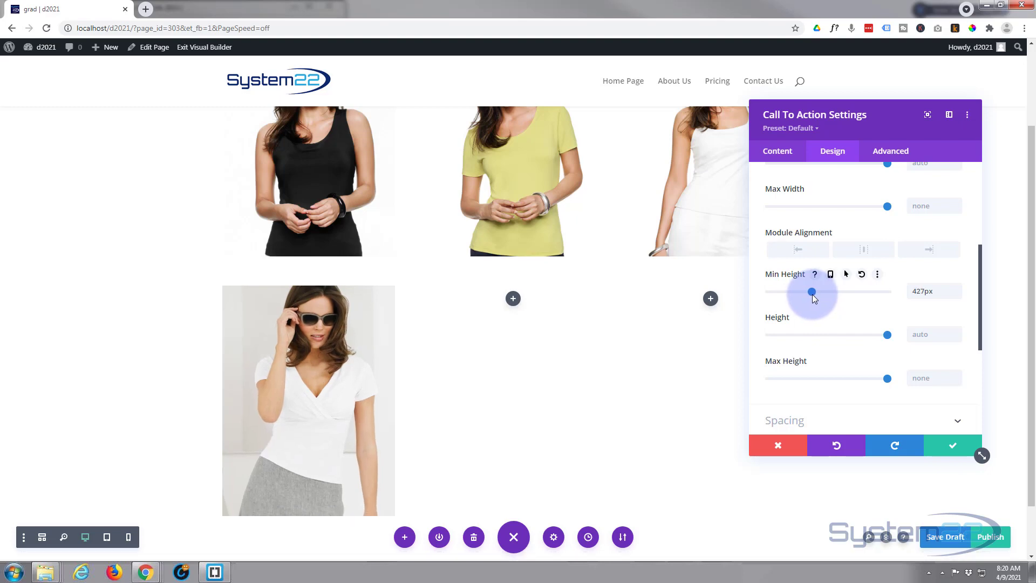
left_click(957, 288)
left_click(957, 288)
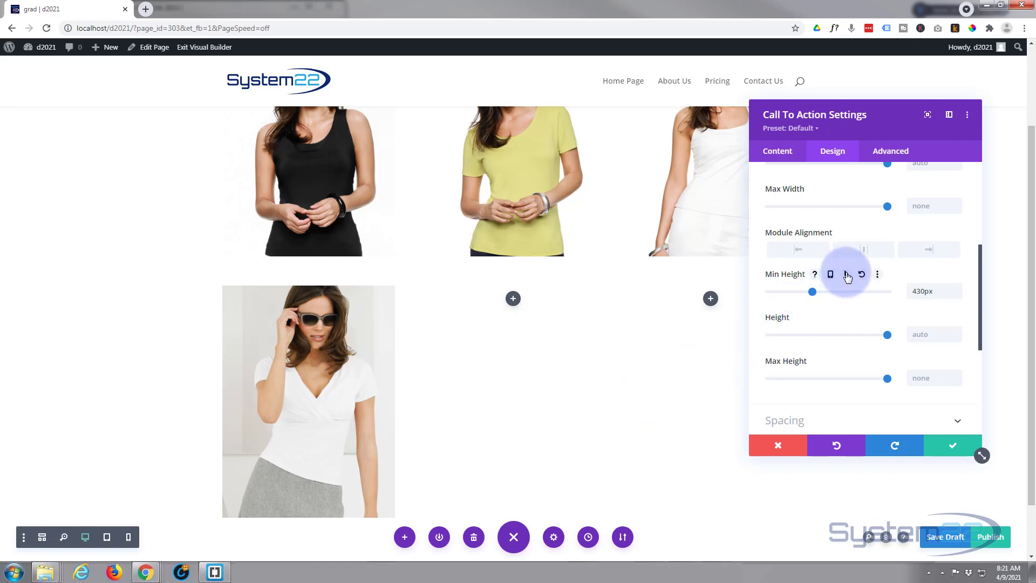
left_click(846, 275)
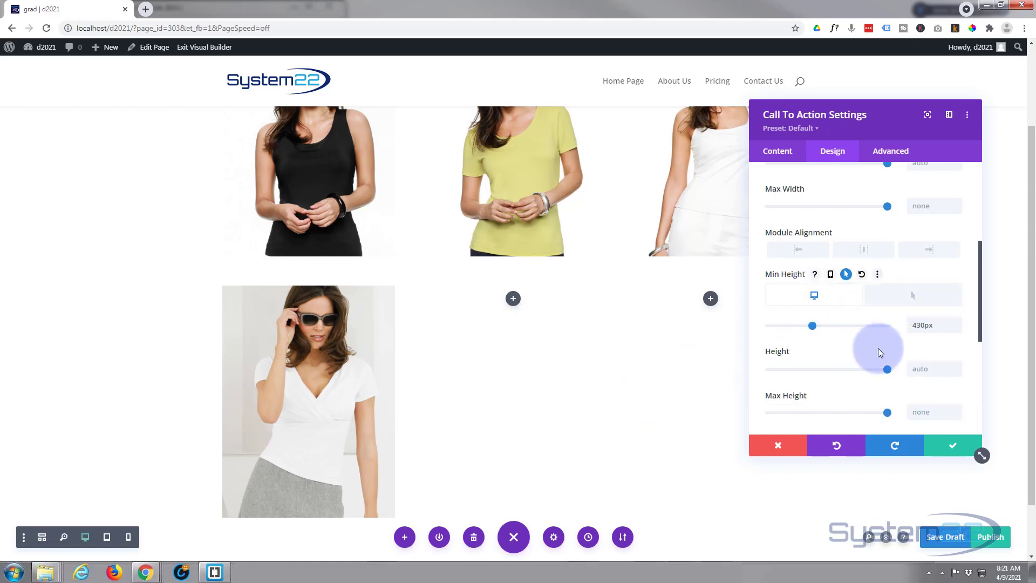
left_click(910, 300)
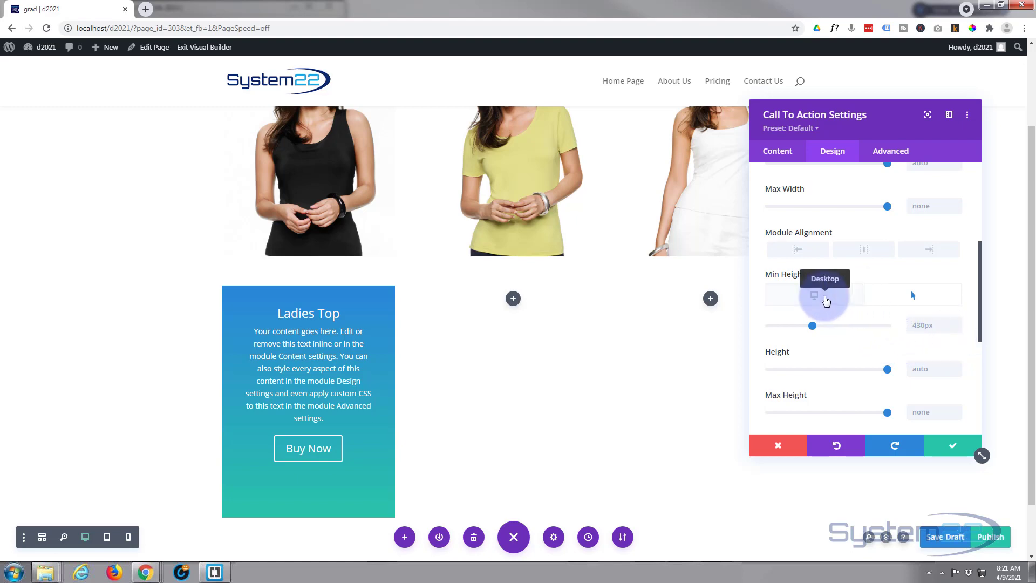
Return minimum height to its normal state and set the Call To Action's top padding to 50px
left_click(823, 295)
scroll(825, 387, "up", 1)
scroll(826, 390, "up", 2)
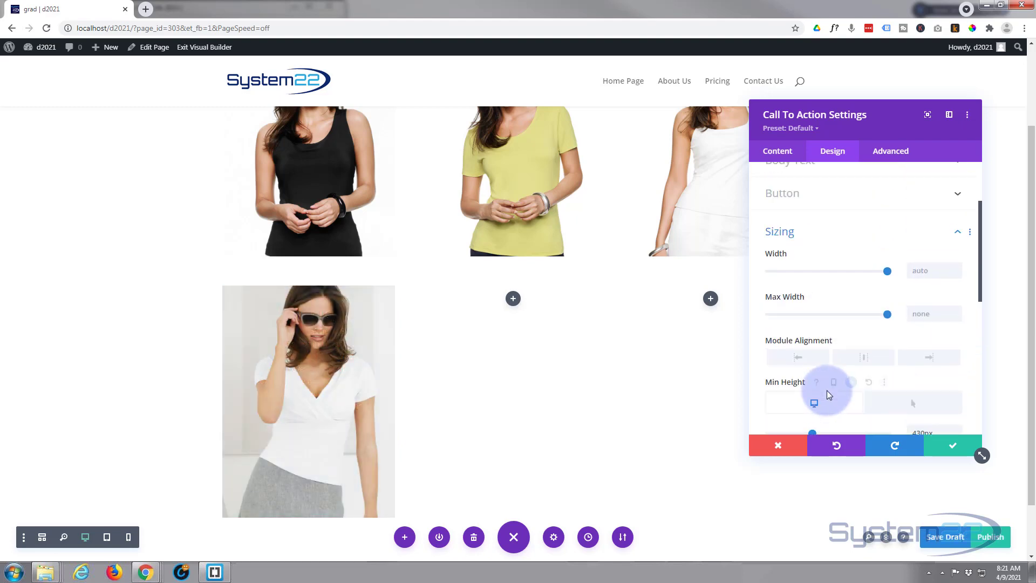
left_click(834, 237)
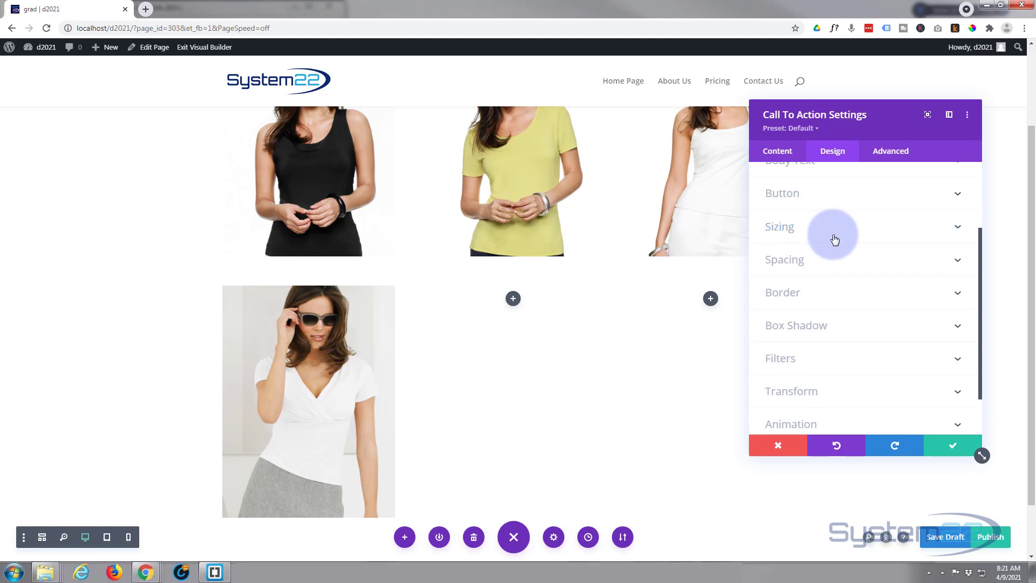
left_click(834, 267)
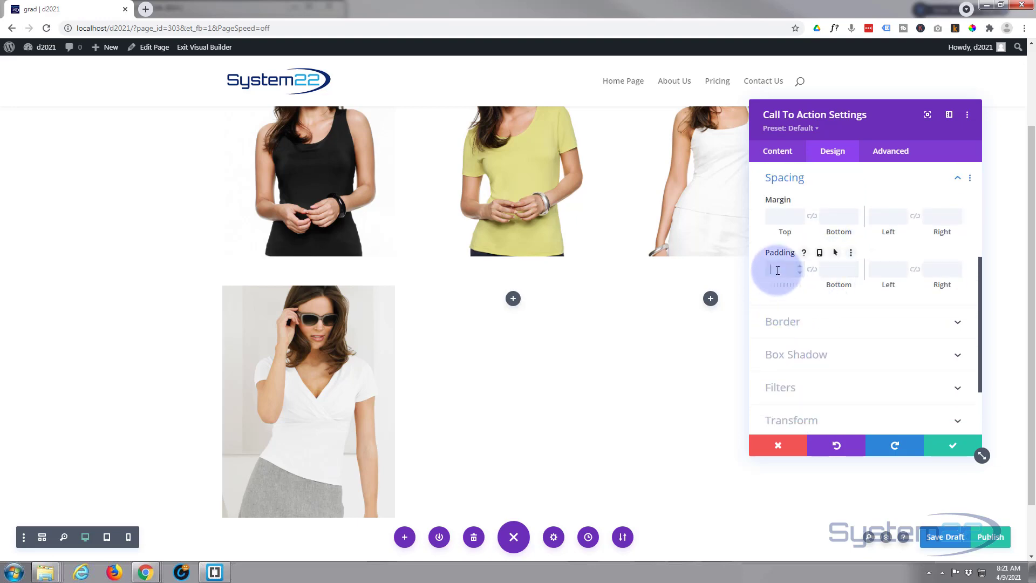
type("50px")
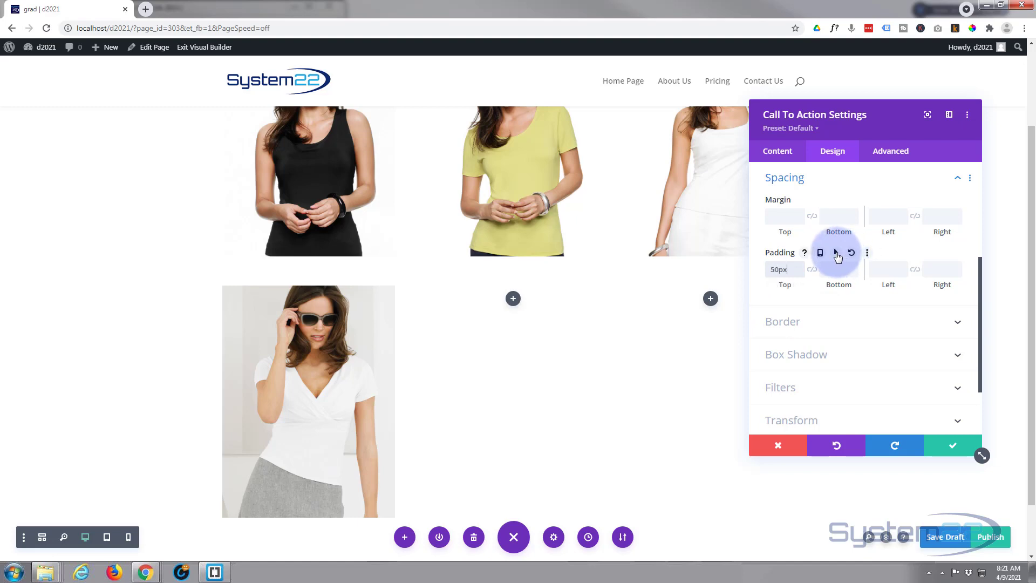
Enable separate hover values for padding and set the hover top padding to 100px
left_click(836, 253)
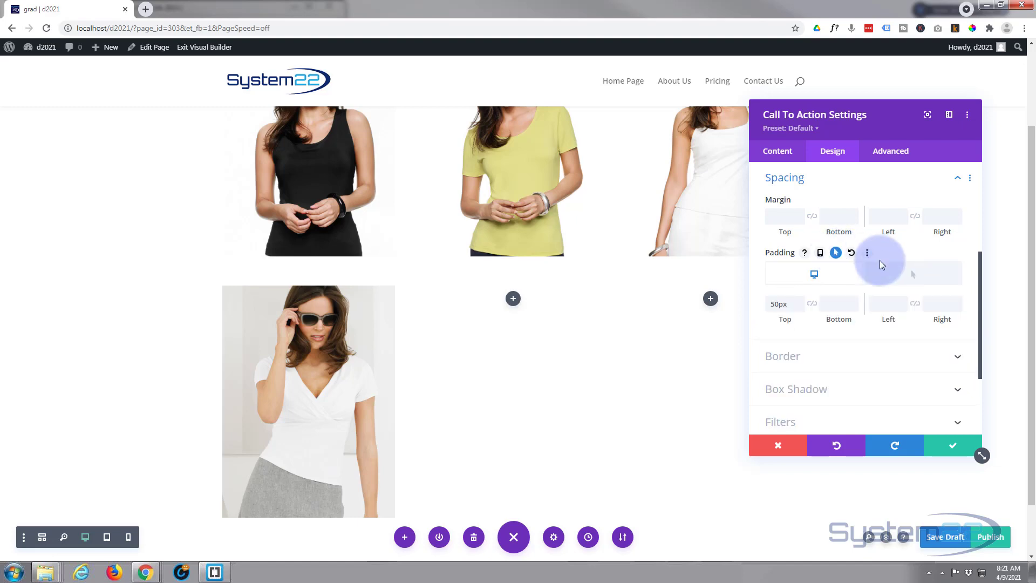
left_click(919, 276)
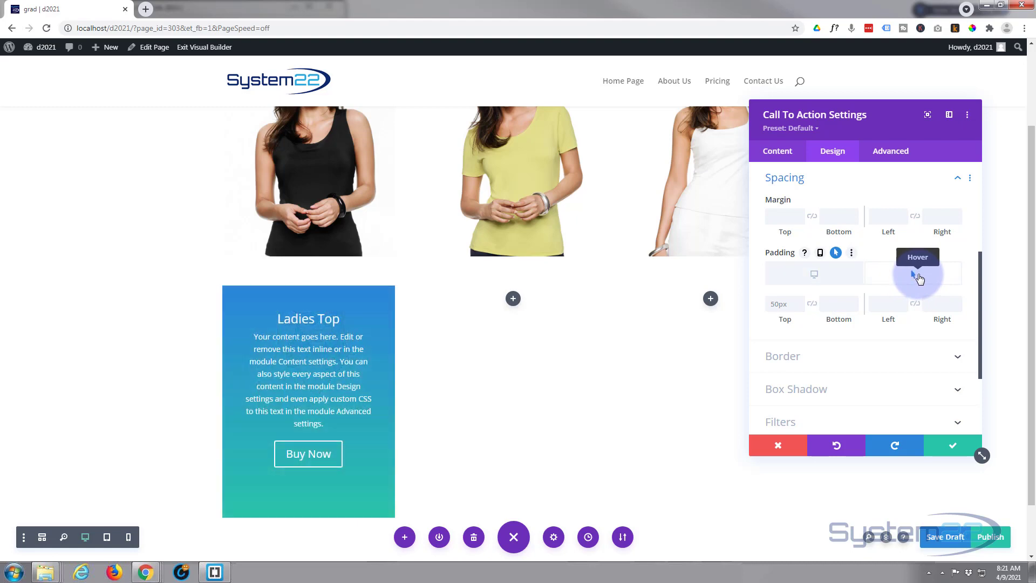
left_click(816, 275)
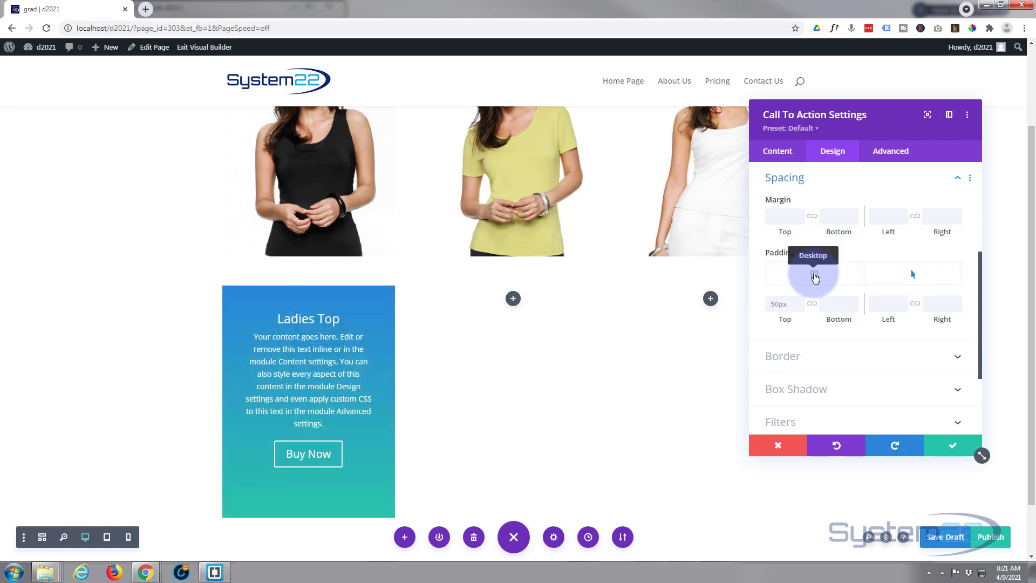
left_click(896, 277)
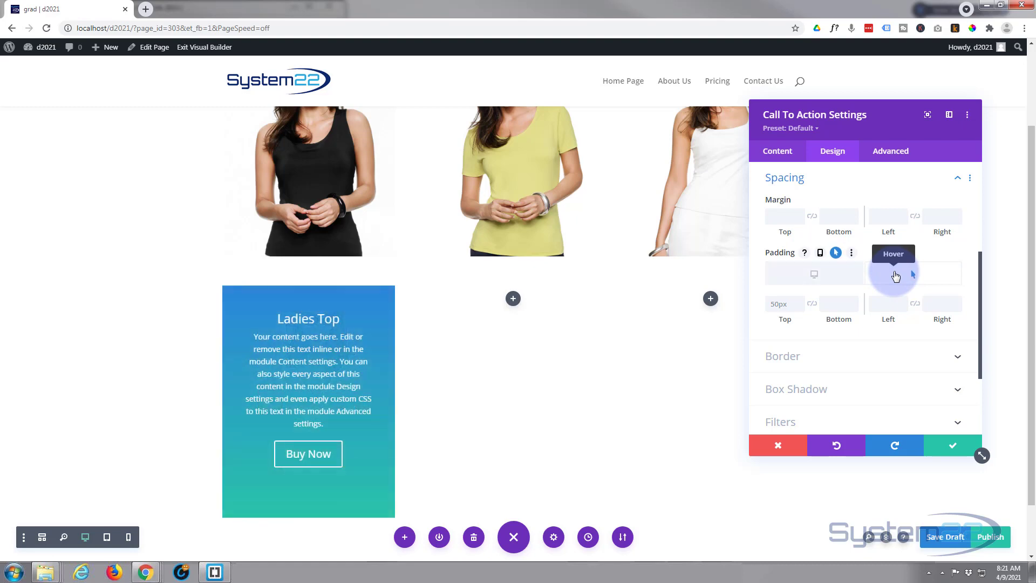
left_click(854, 280)
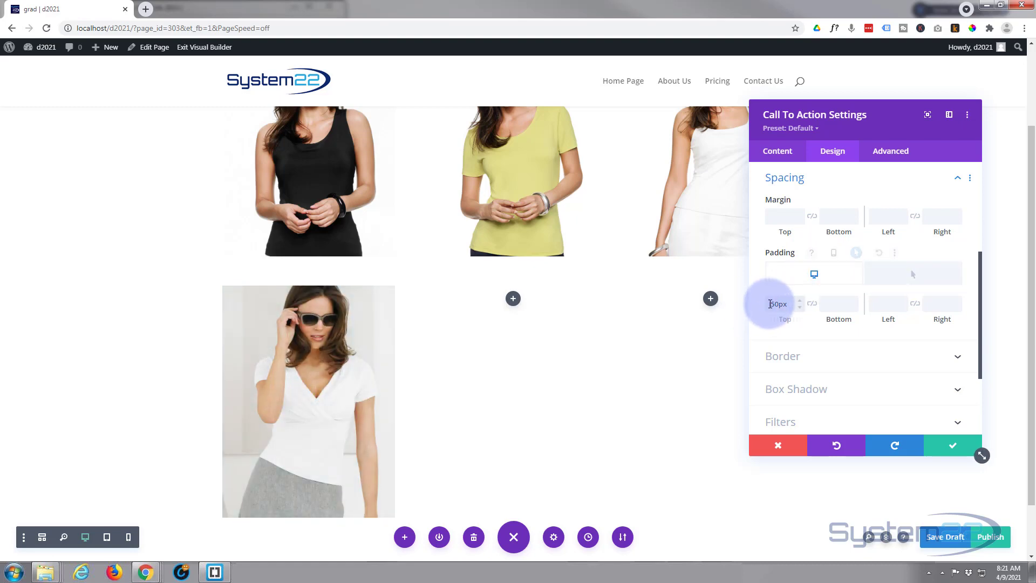
left_click(771, 302)
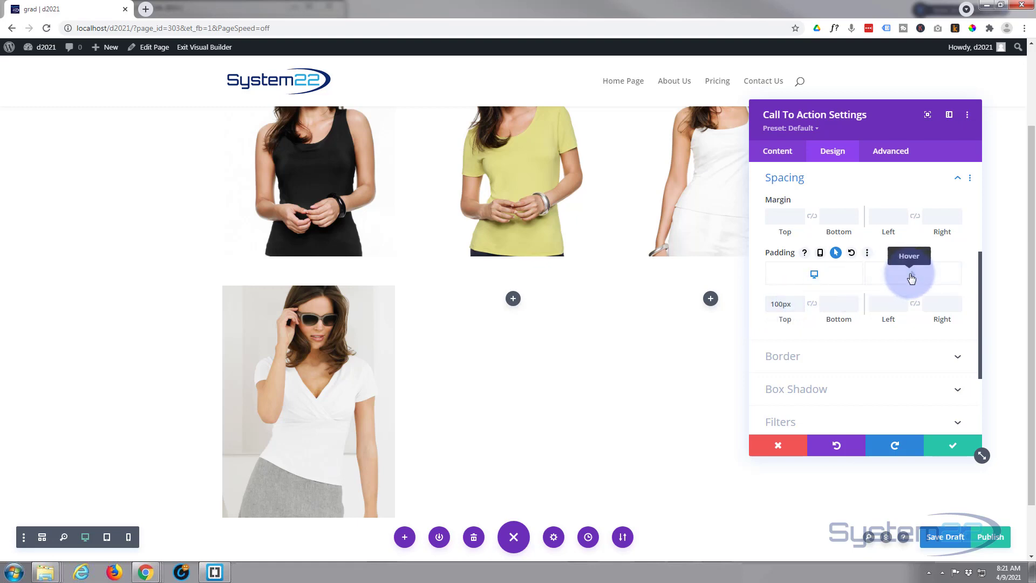
left_click(911, 277)
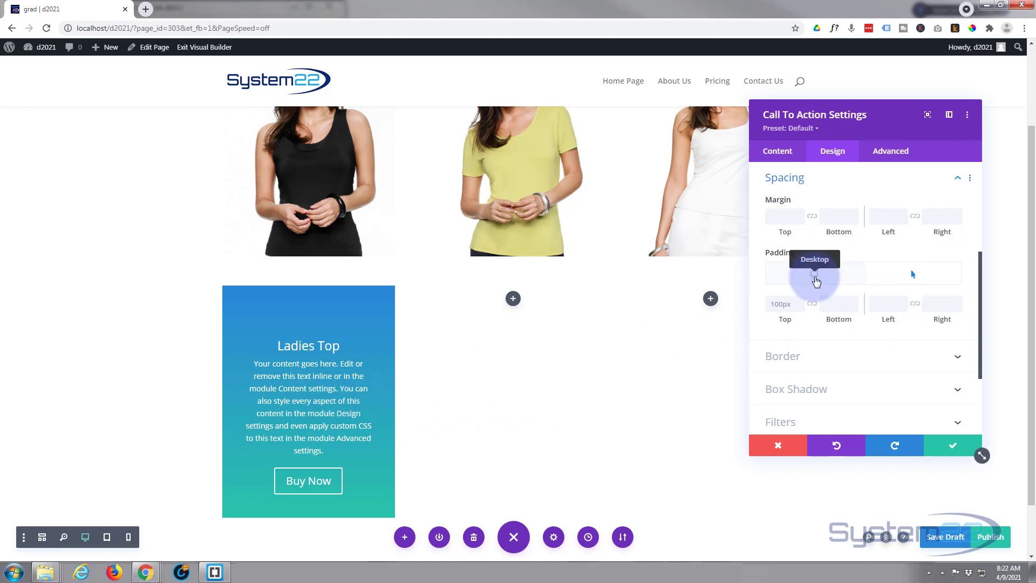
left_click(816, 274)
left_click(898, 277)
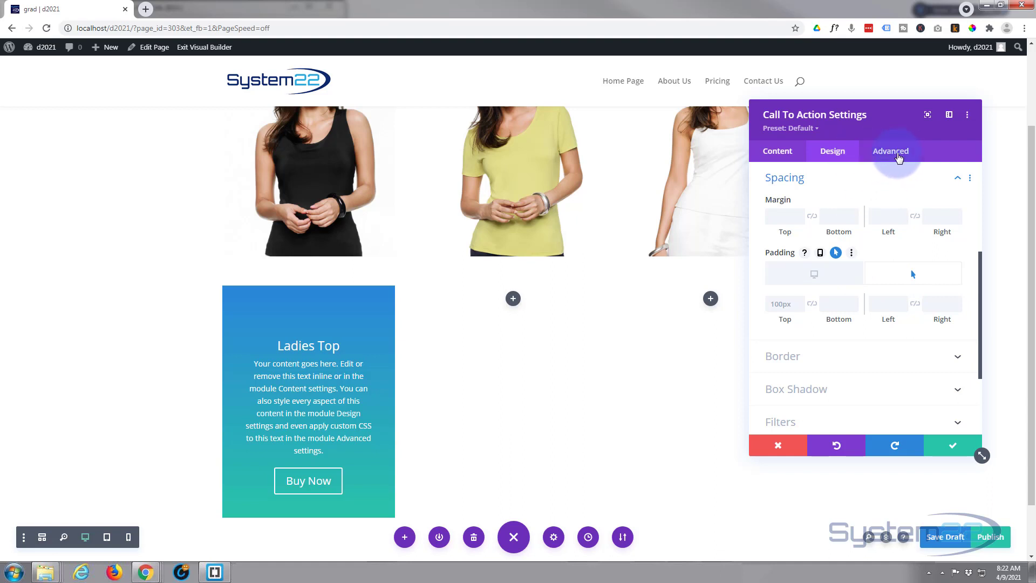
Under Advanced > Transitions, set duration to 1000ms and speed curve to Ease-In-Out
left_click(898, 157)
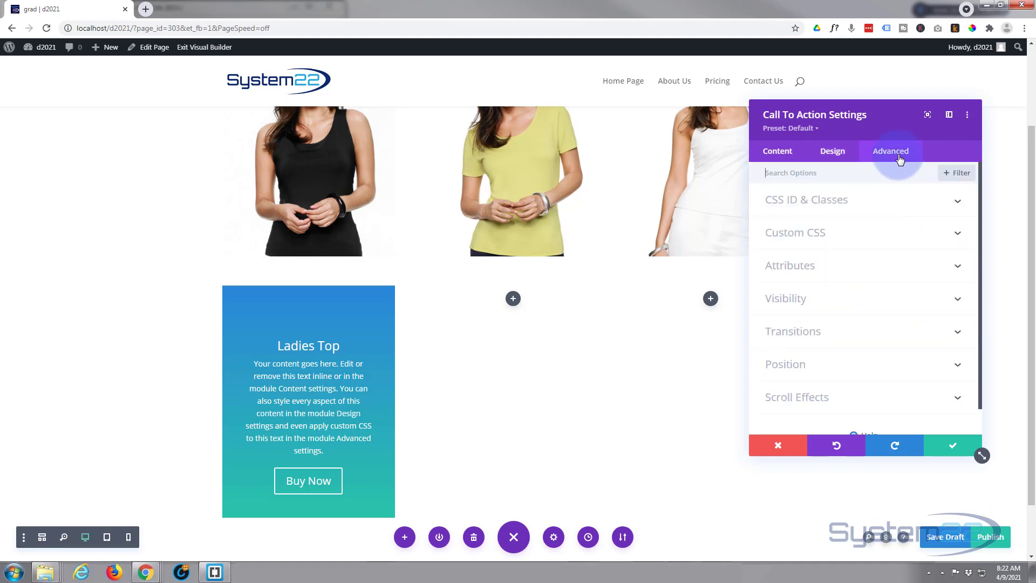
left_click(854, 331)
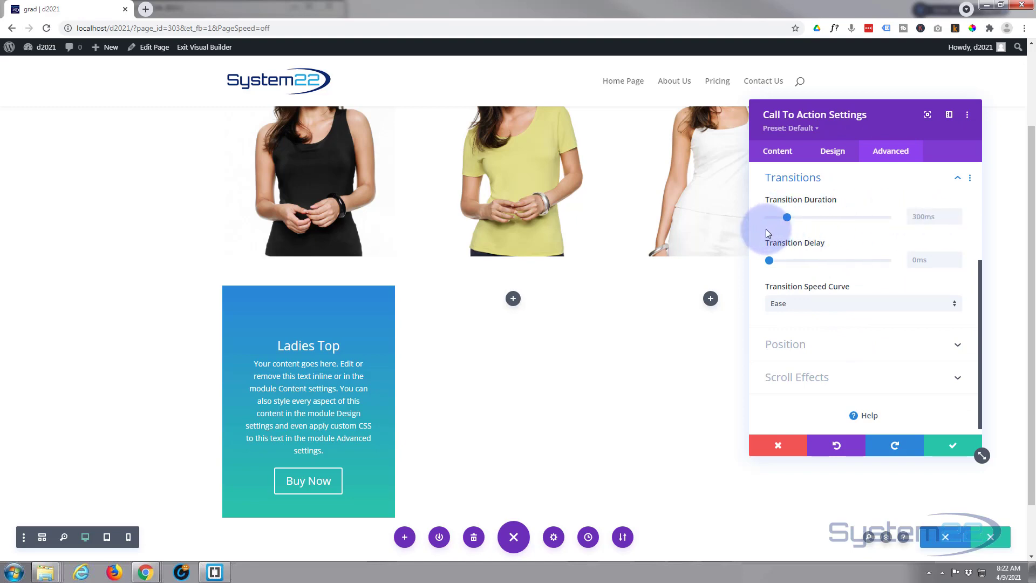
left_click(804, 217)
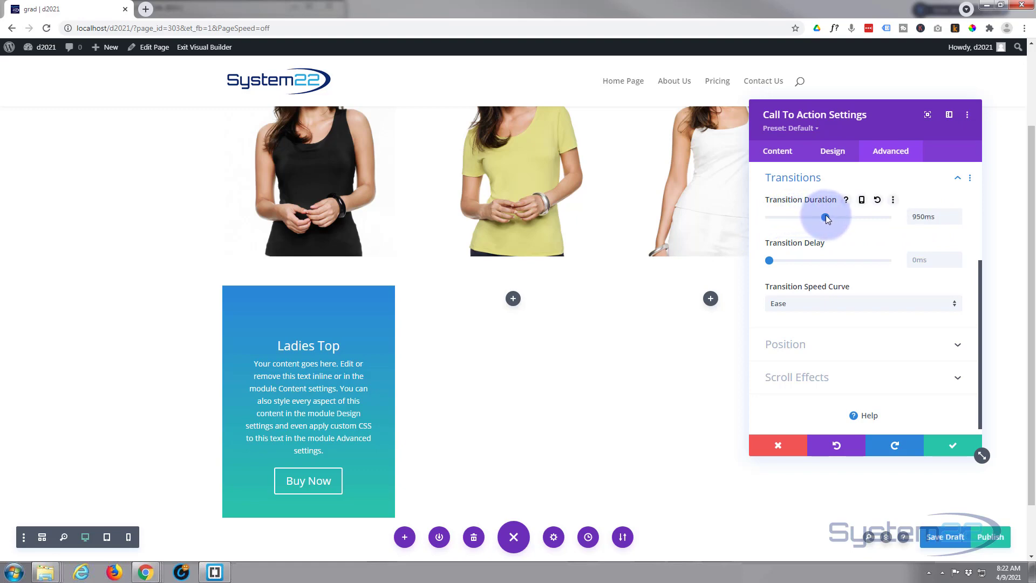
left_click_drag(825, 215, 829, 215)
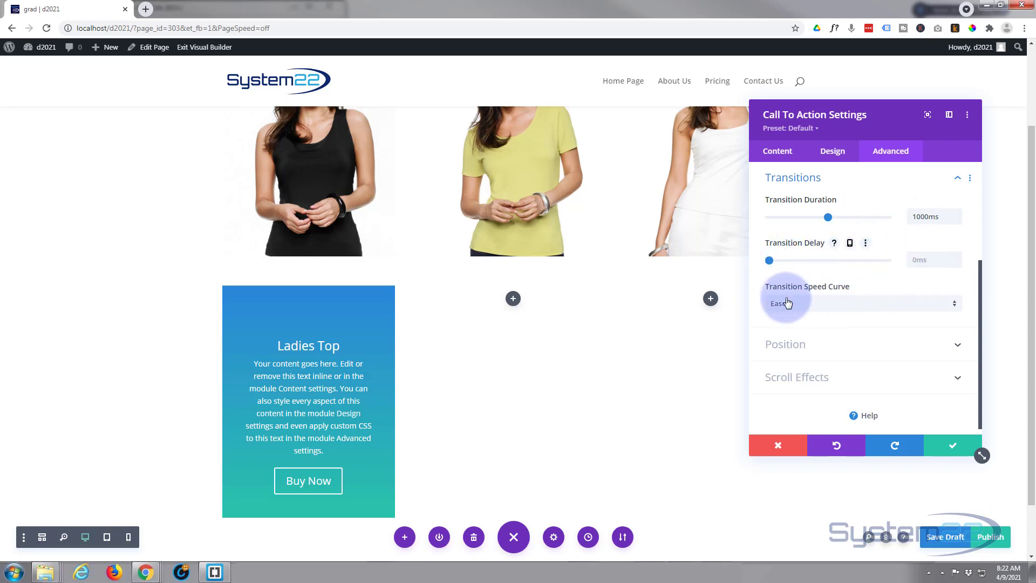
left_click(812, 304)
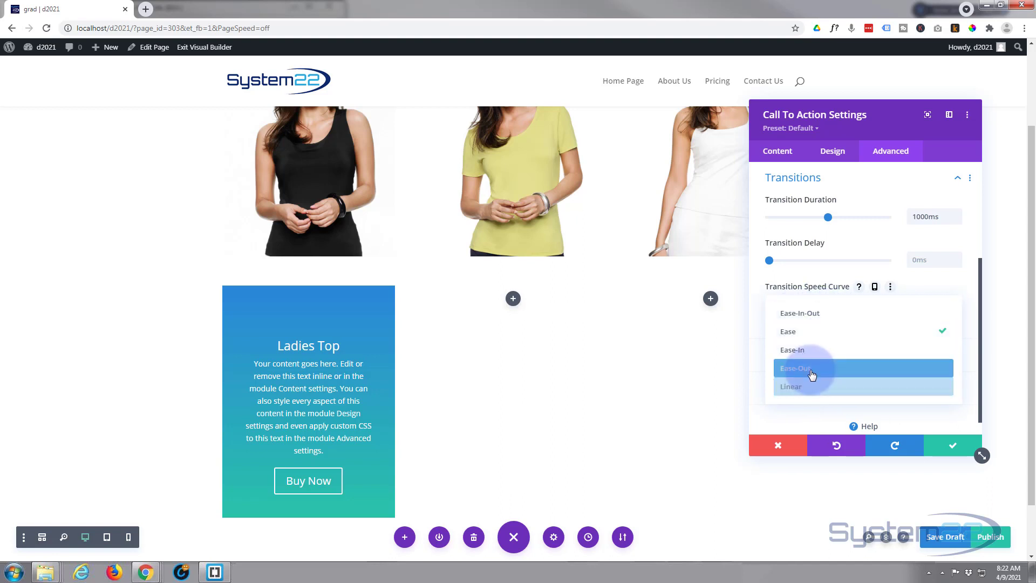
left_click(802, 314)
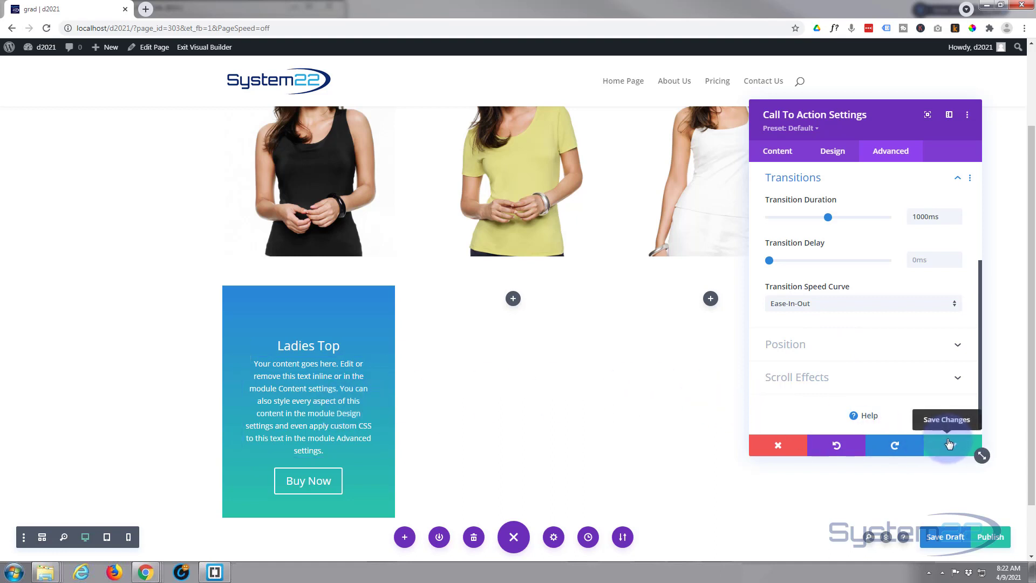
left_click(780, 156)
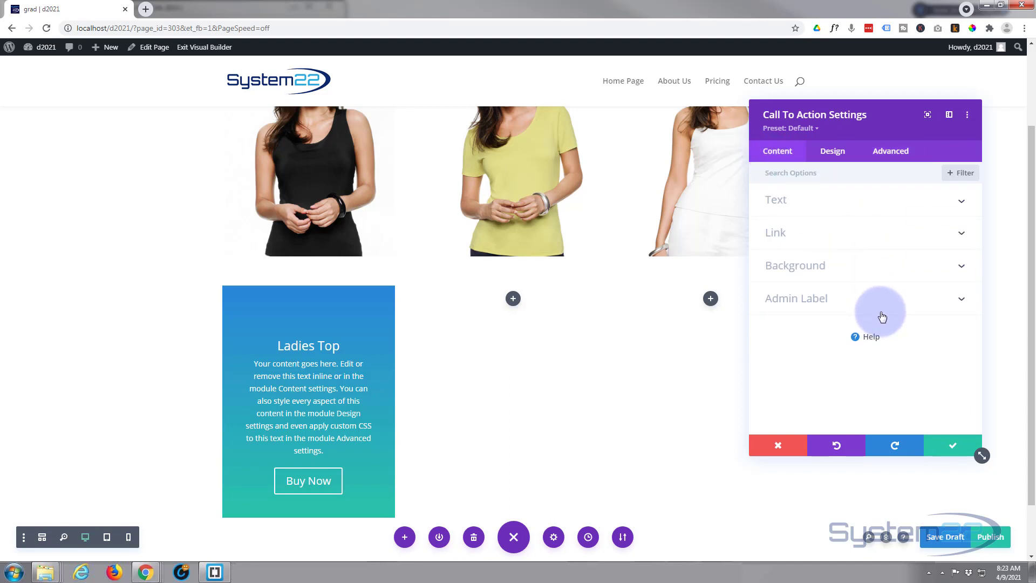
In the gradient background, make the first (blue) colour semi-transparent at 0.66 opacity
left_click(854, 274)
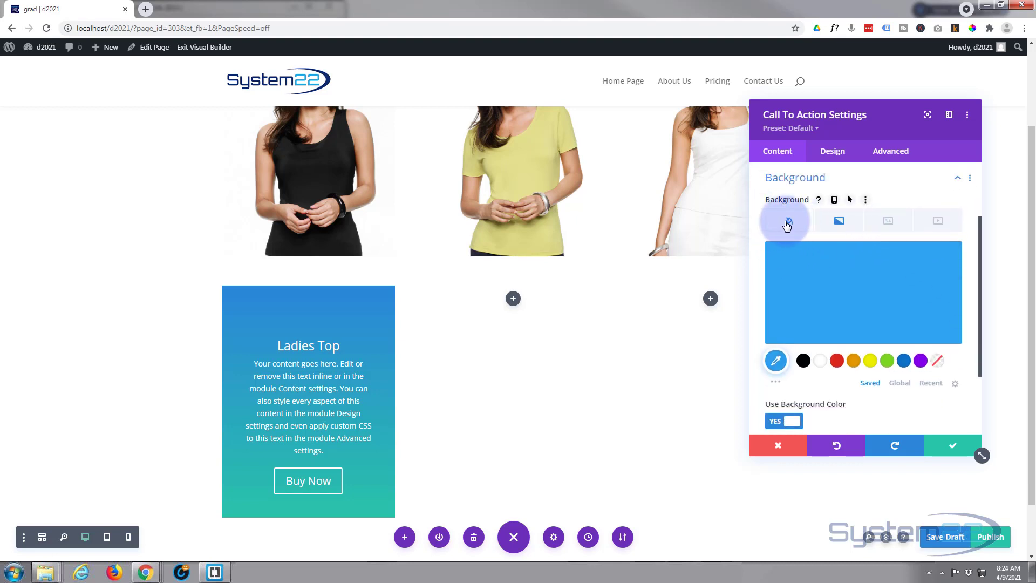
left_click(838, 221)
left_click(864, 289)
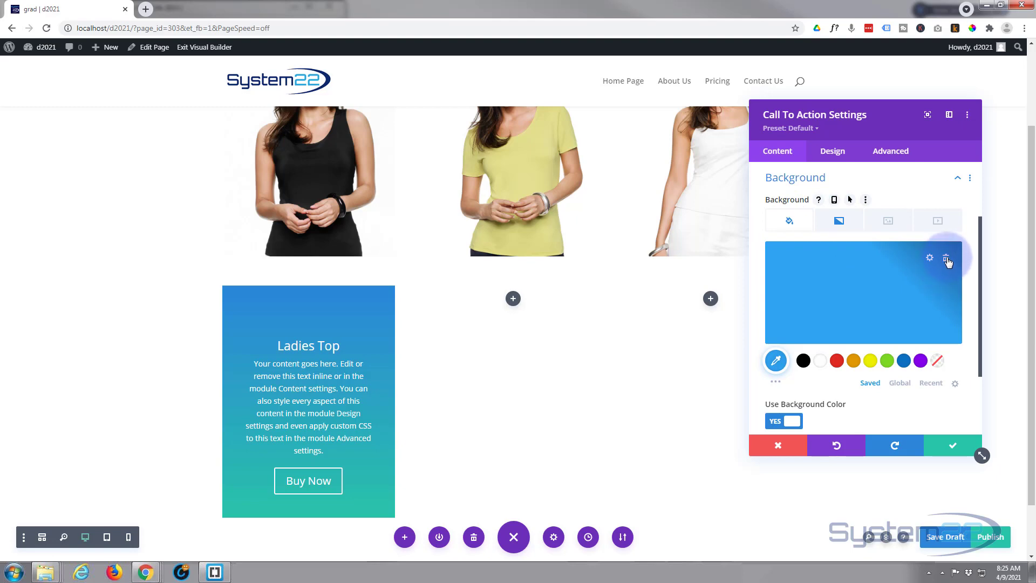
left_click(946, 259)
left_click(844, 221)
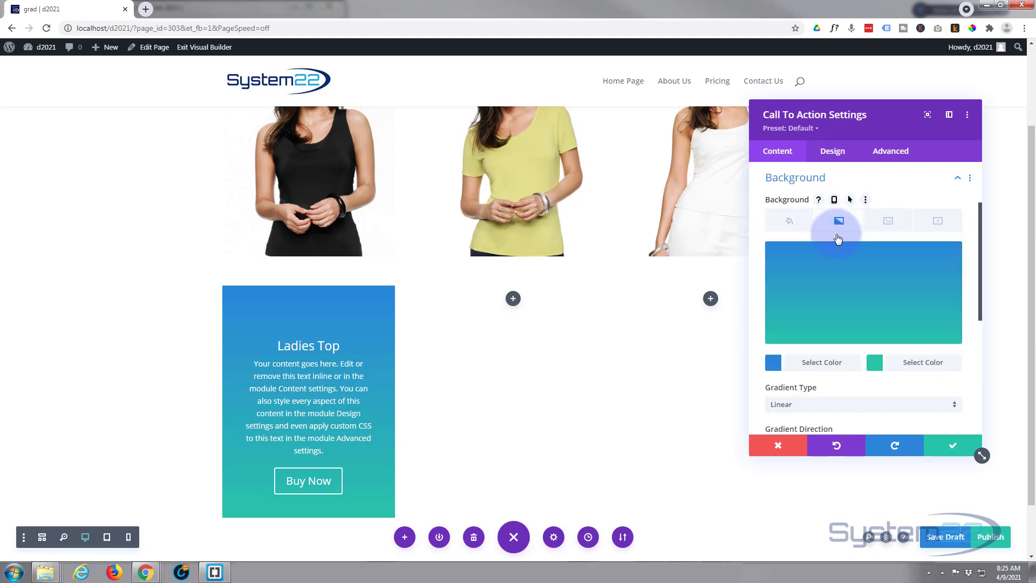
left_click(826, 364)
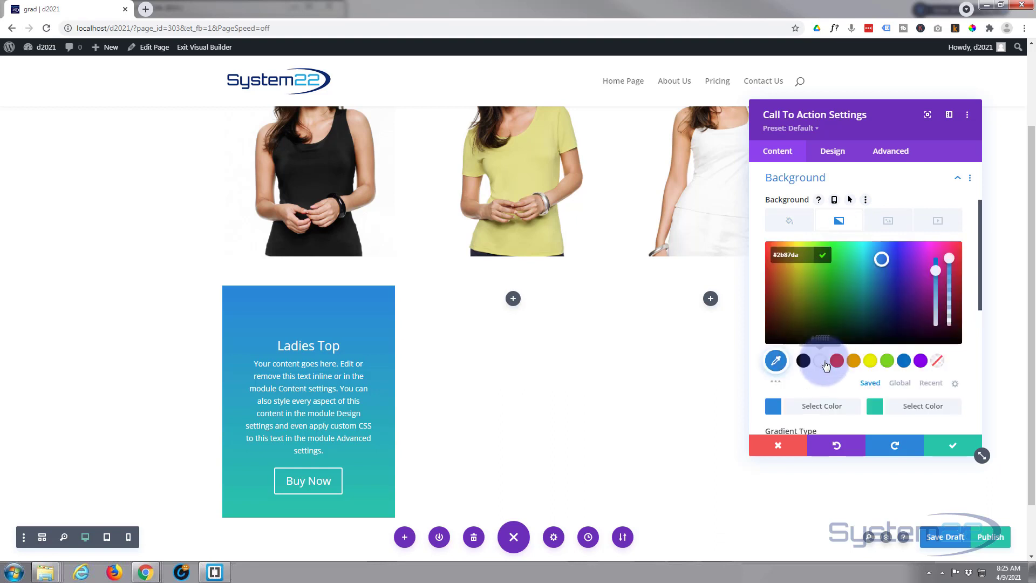
left_click(952, 269)
left_click_drag(952, 270, 953, 292)
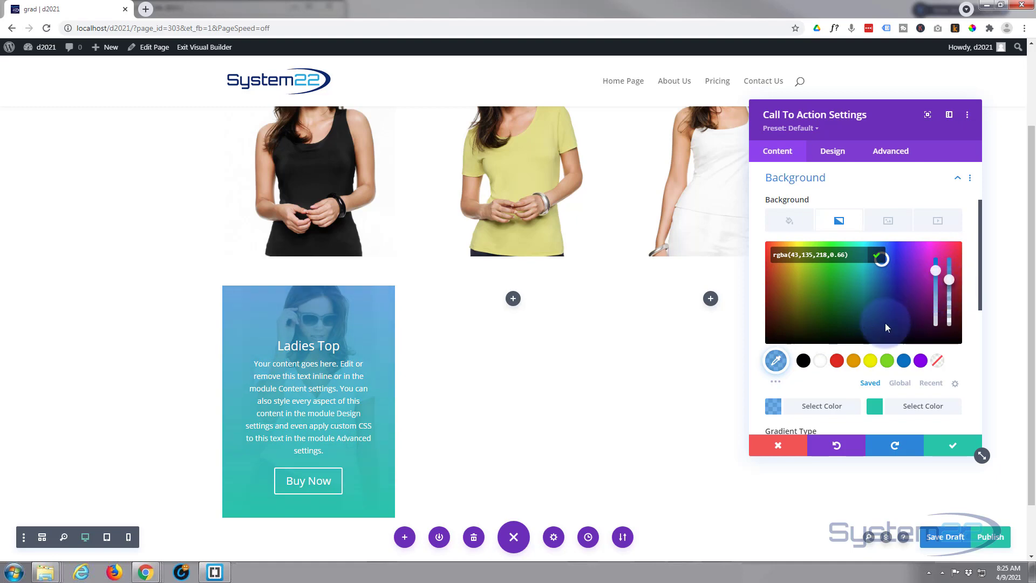
Lower the second gradient colour's opacity to rgba(41,196,169,0.76)
left_click(912, 406)
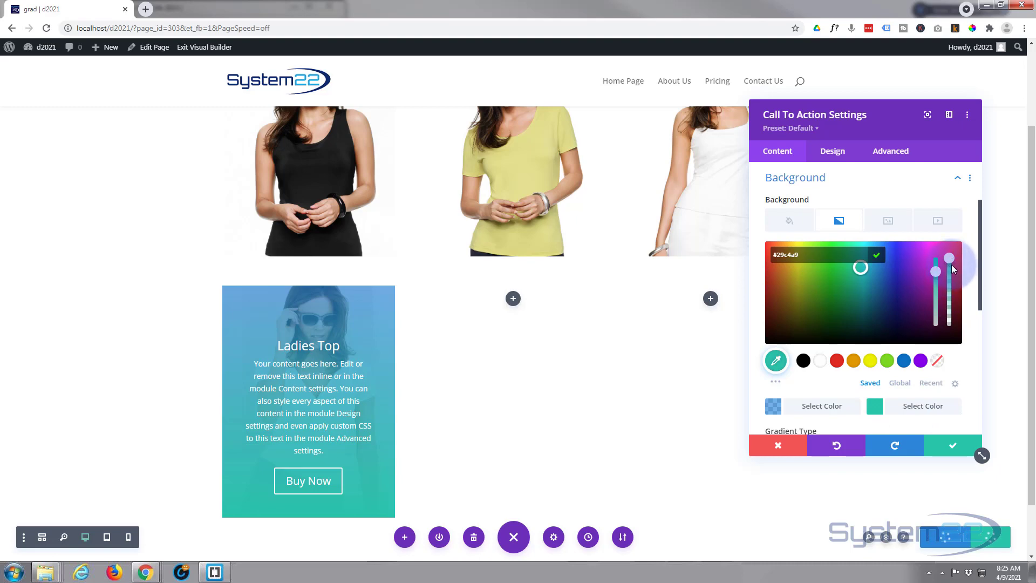
left_click_drag(951, 270, 953, 278)
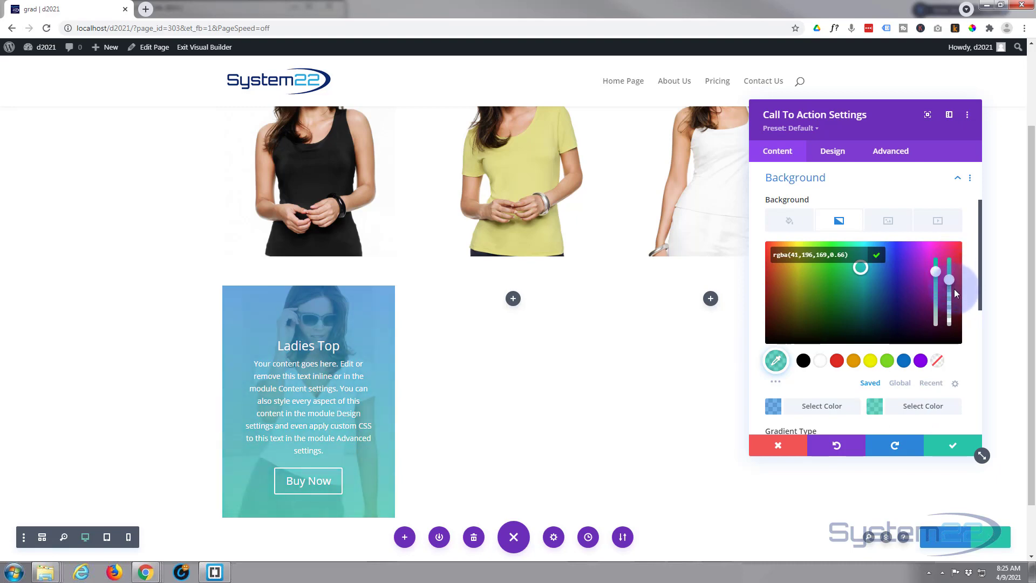
left_click_drag(956, 277, 956, 283)
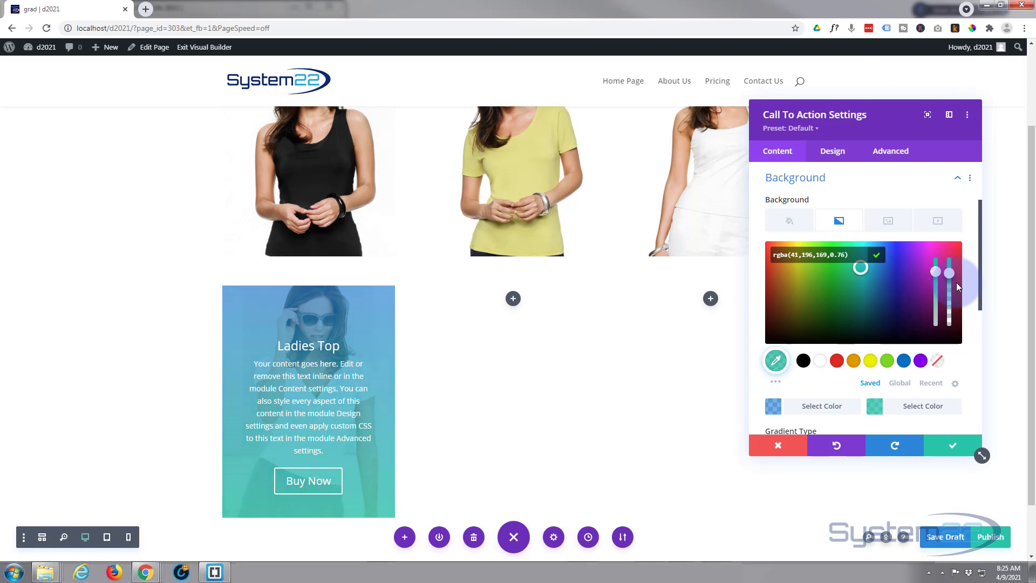
Try a Radial gradient with start position 56% and end position 52%
scroll(896, 299, "down", 3)
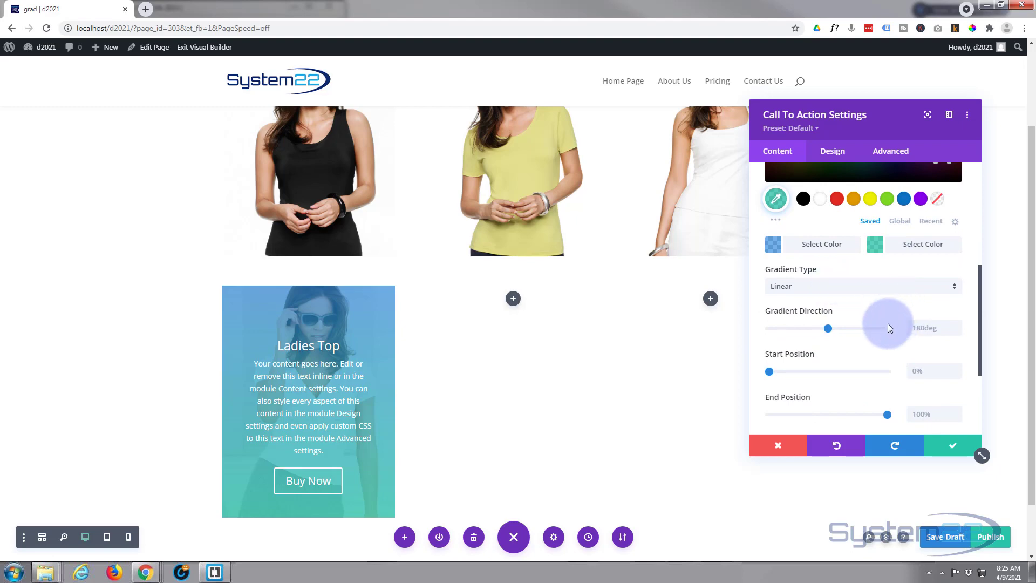
scroll(851, 294, "down", 1)
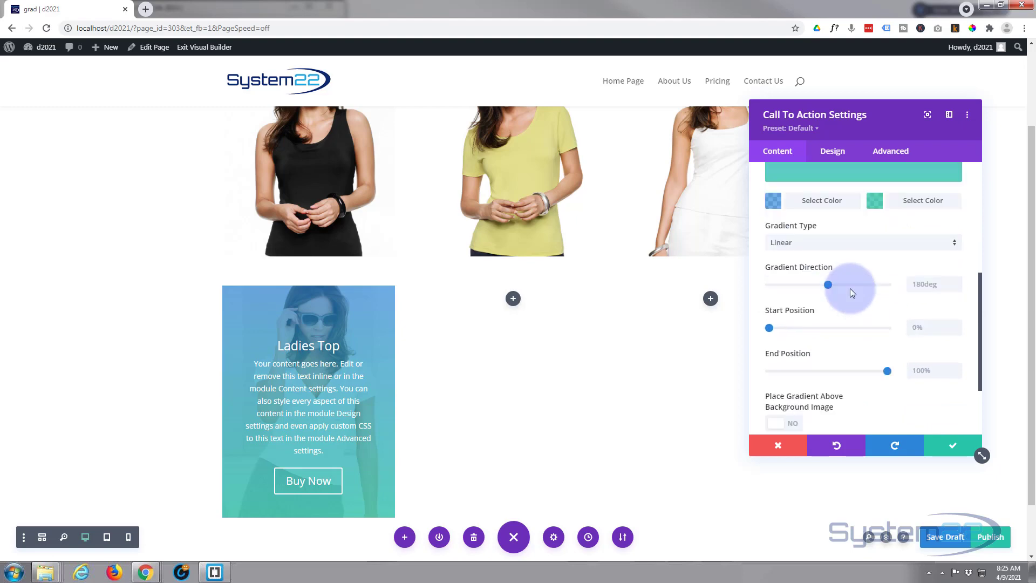
left_click(813, 243)
left_click(808, 281)
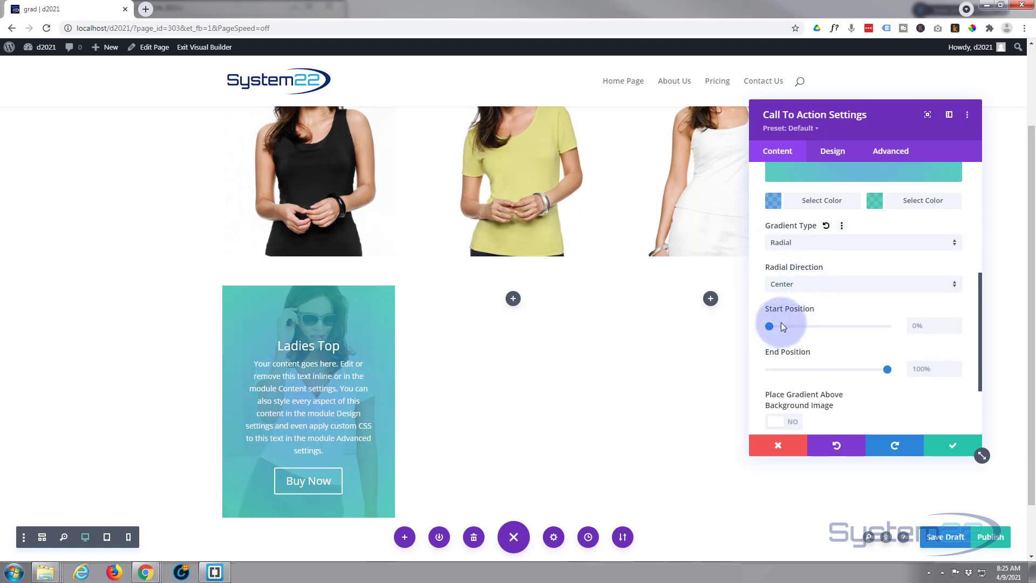
left_click_drag(783, 324, 827, 326)
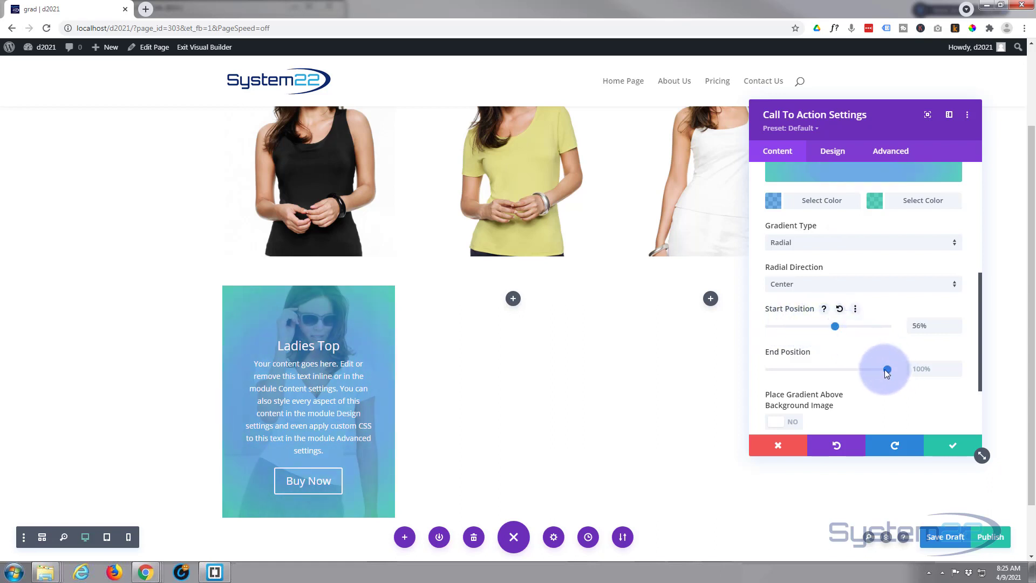
left_click_drag(885, 369, 834, 370)
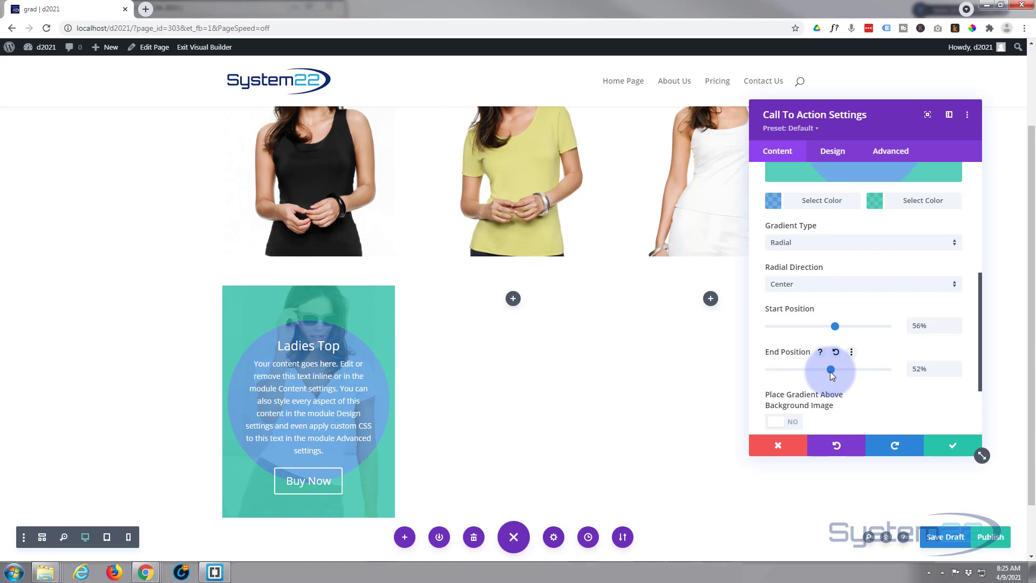
Reset the gradient to Linear, running from 0% to 100%
left_click_drag(831, 373, 891, 369)
left_click_drag(834, 326, 752, 324)
left_click(835, 248)
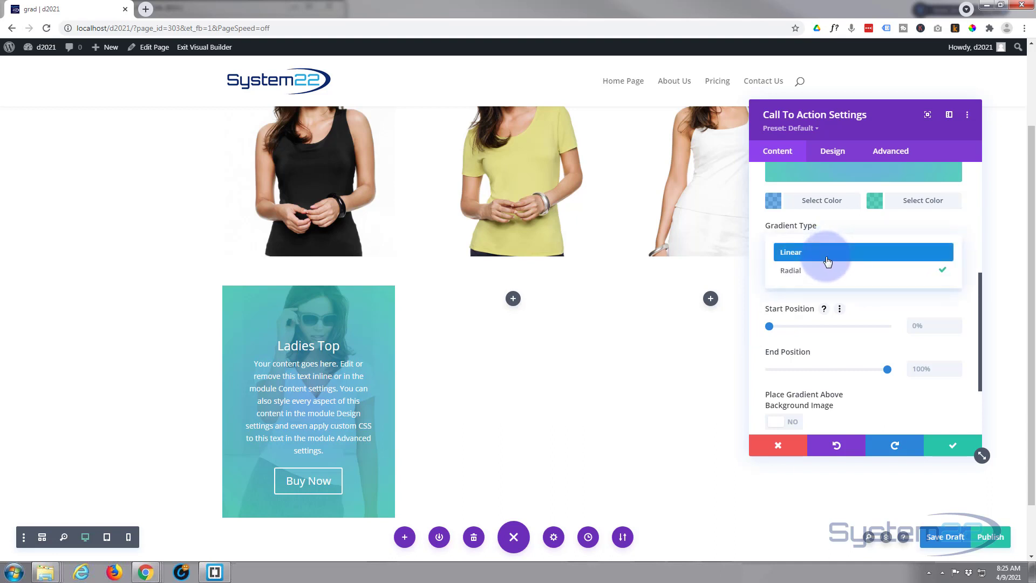
left_click(827, 252)
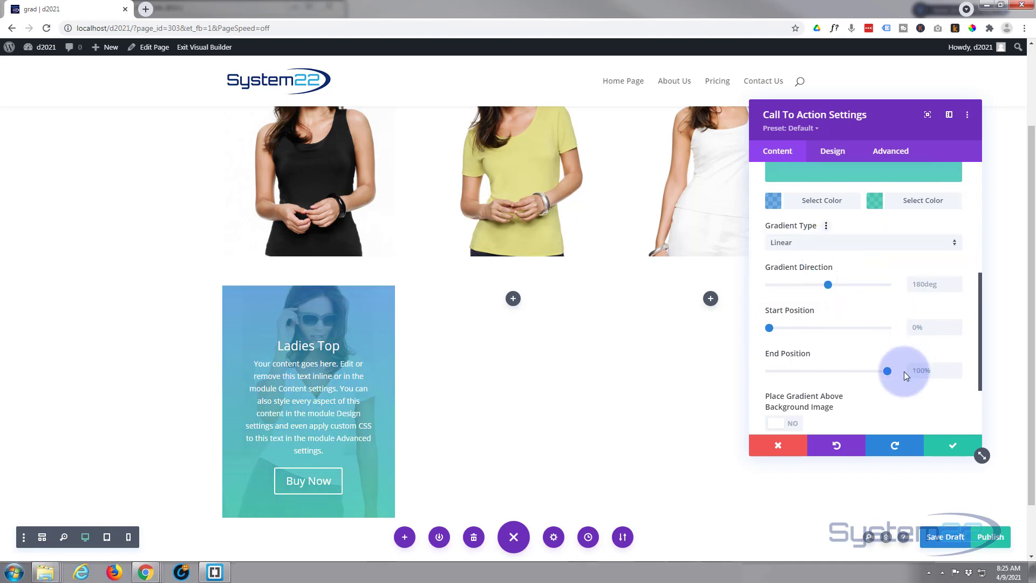
Apply the Call To Action settings, save a draft, and check the Ladies Top hover live
left_click(948, 453)
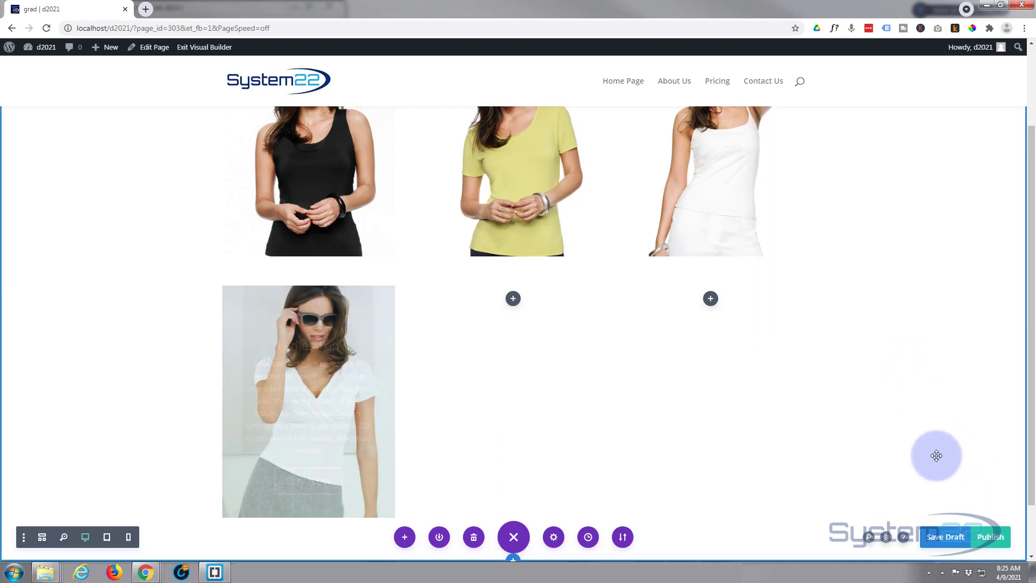
left_click(936, 540)
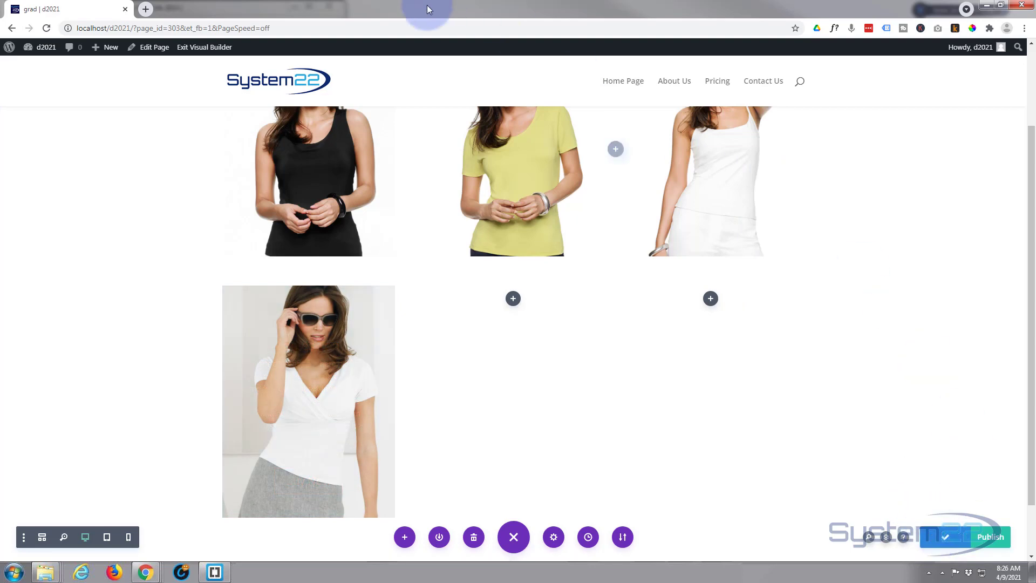
left_click(216, 48)
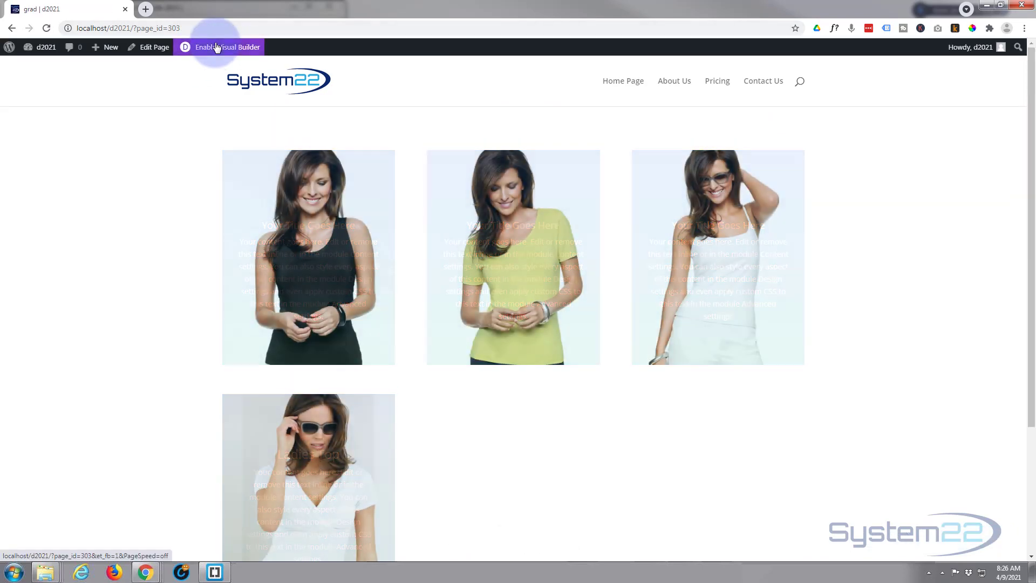
scroll(158, 227, "down", 2)
scroll(157, 225, "down", 2)
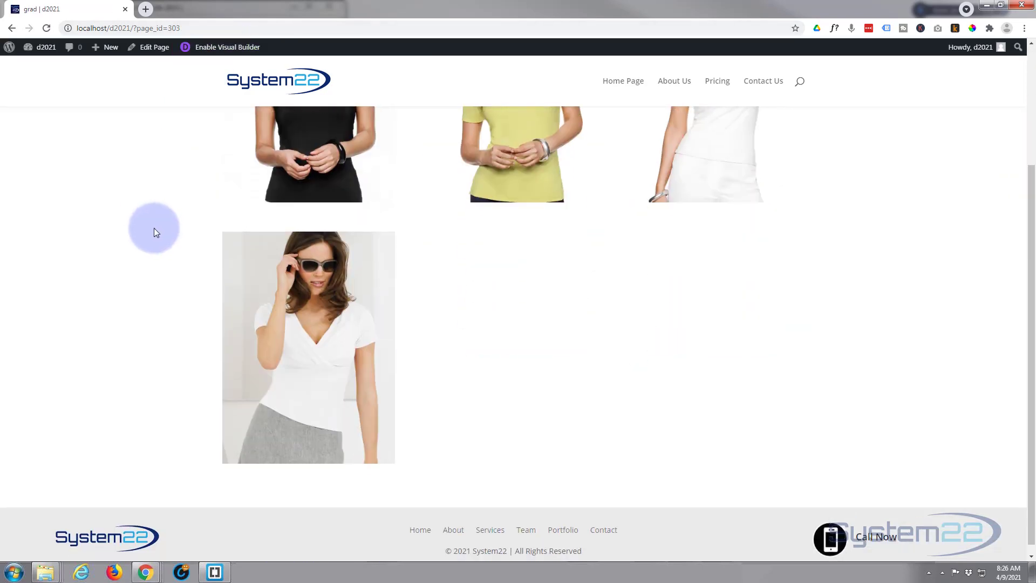
mouse_move(285, 394)
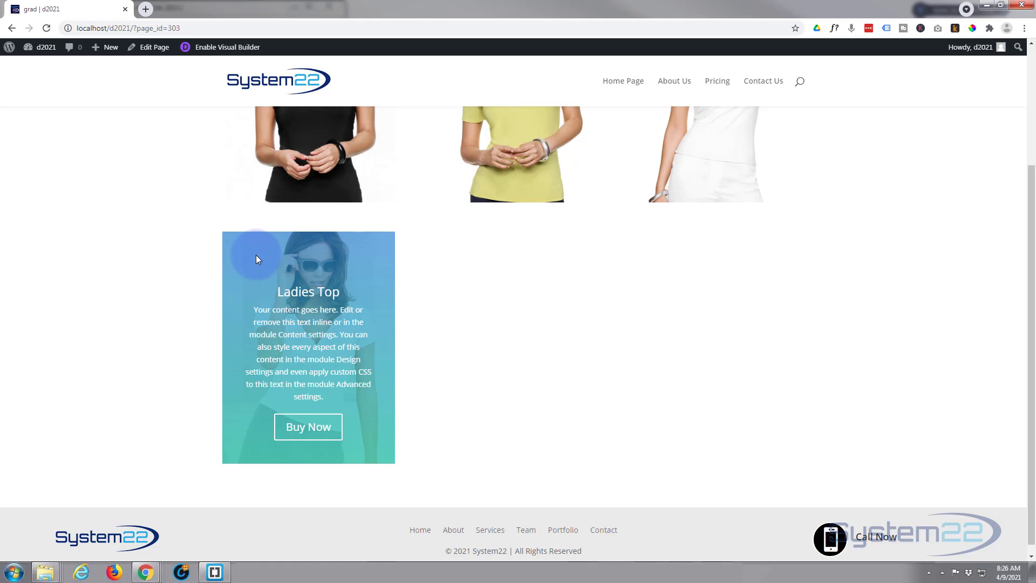
Preview the page as iPad in DevTools and tap the sunglasses image to show its overlay
key("ctrl+shift+i")
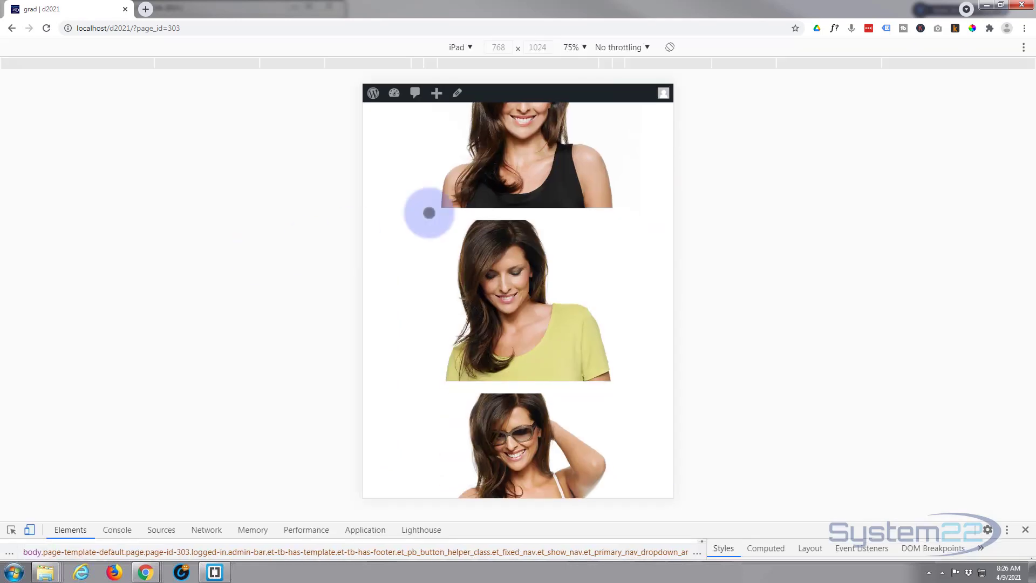
left_click(477, 191)
scroll(379, 263, "down", 10)
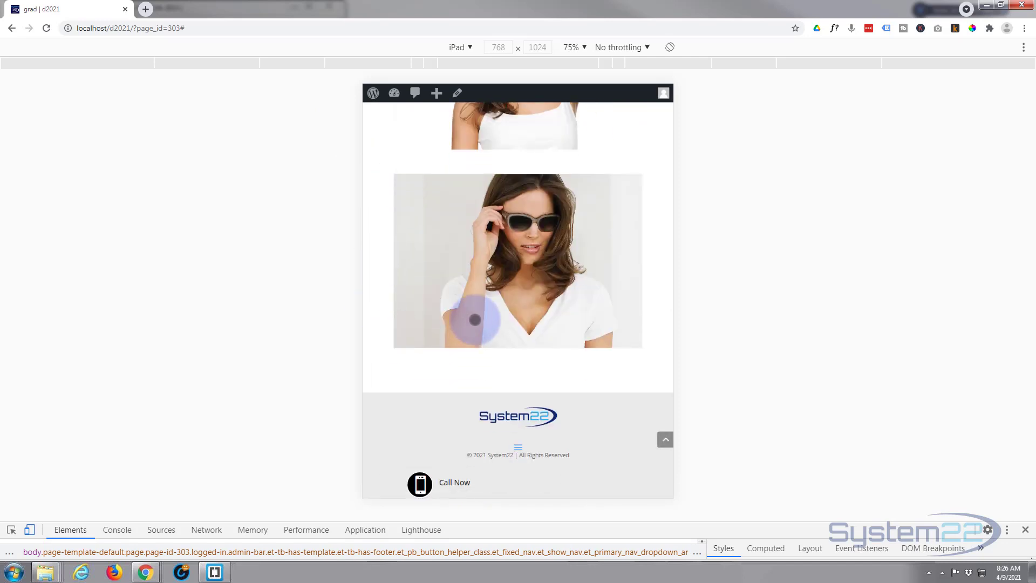
left_click(474, 319)
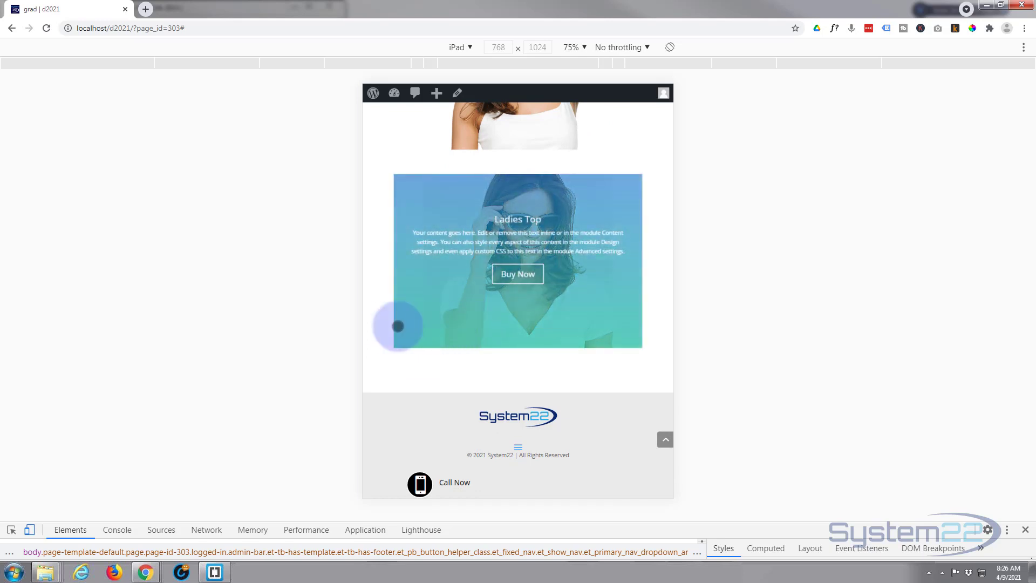
left_click(382, 325)
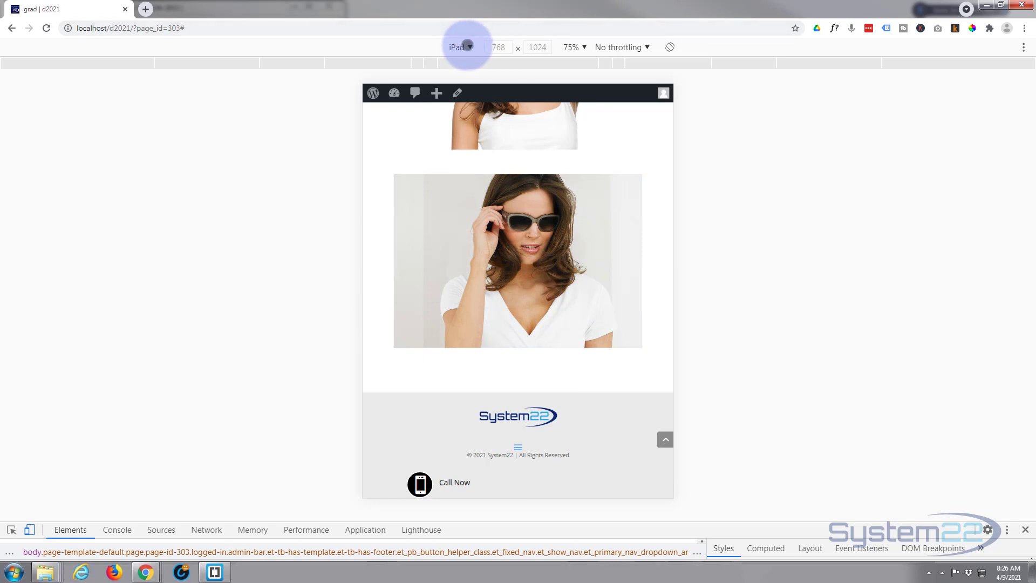
Switch the preview to iPhone X, confirm the overlay appears on tap, then close DevTools
left_click(467, 47)
left_click(474, 171)
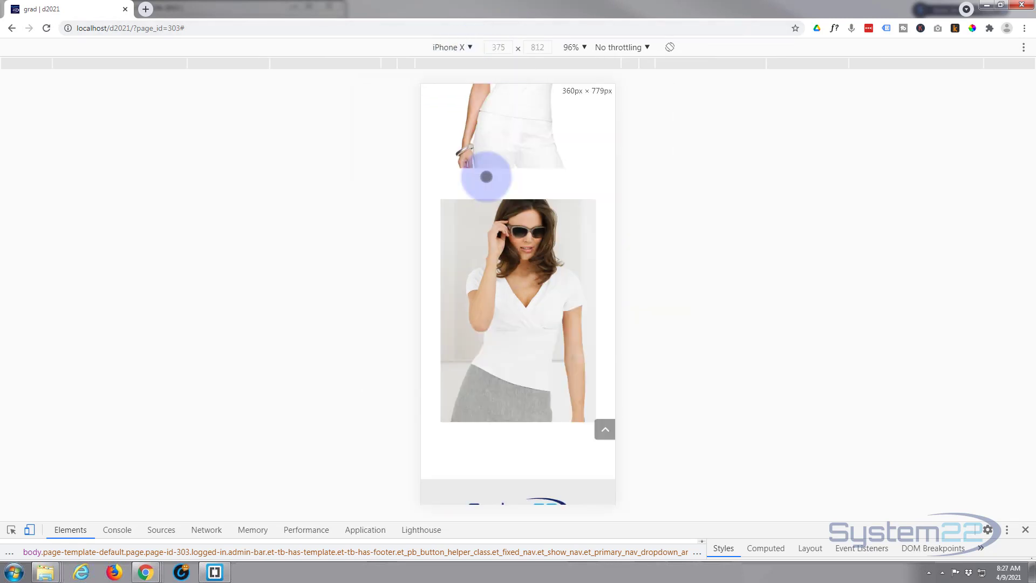
scroll(565, 191, "down", 2)
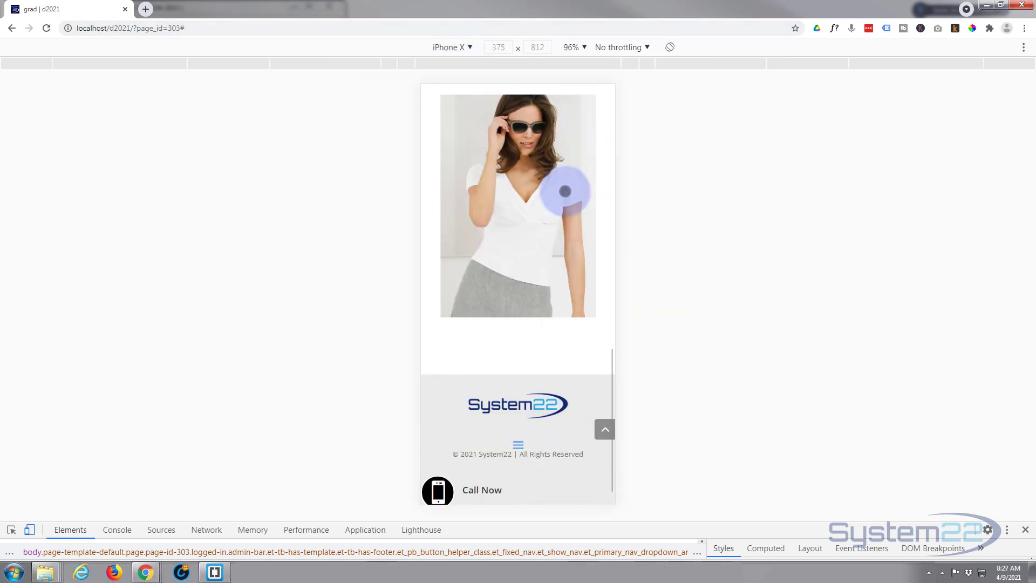
scroll(497, 319, "up", 2)
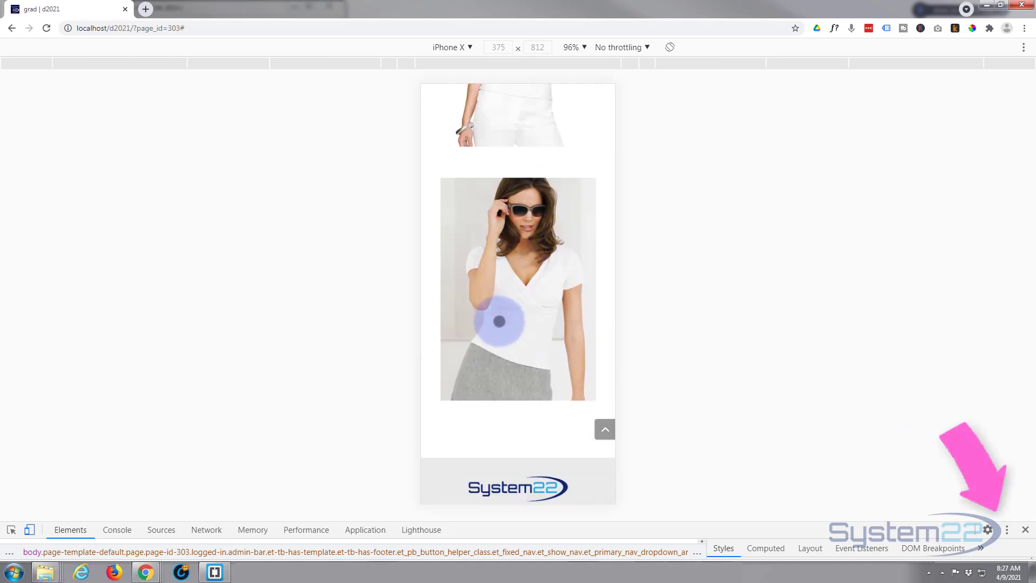
left_click(498, 321)
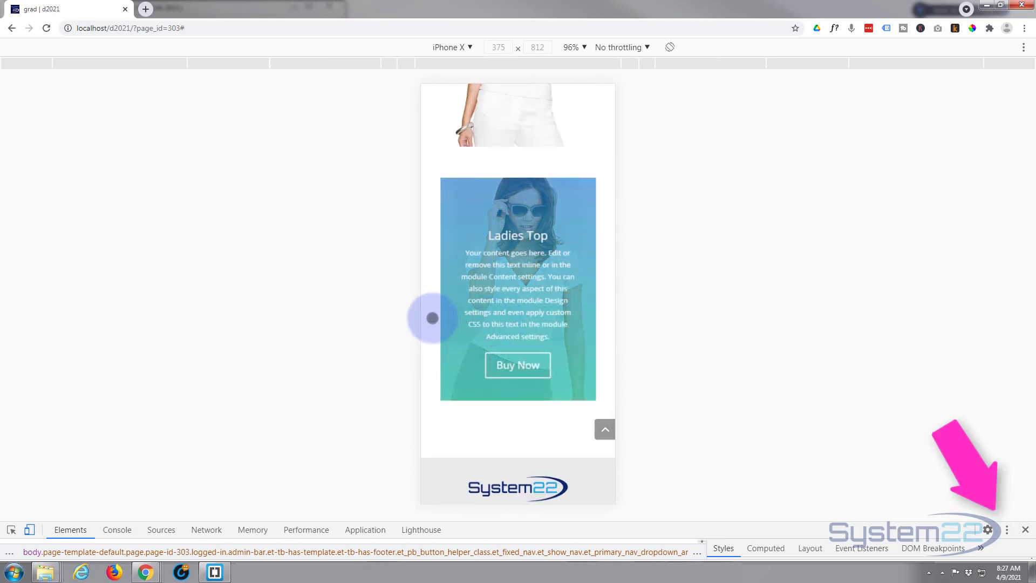
left_click(432, 318)
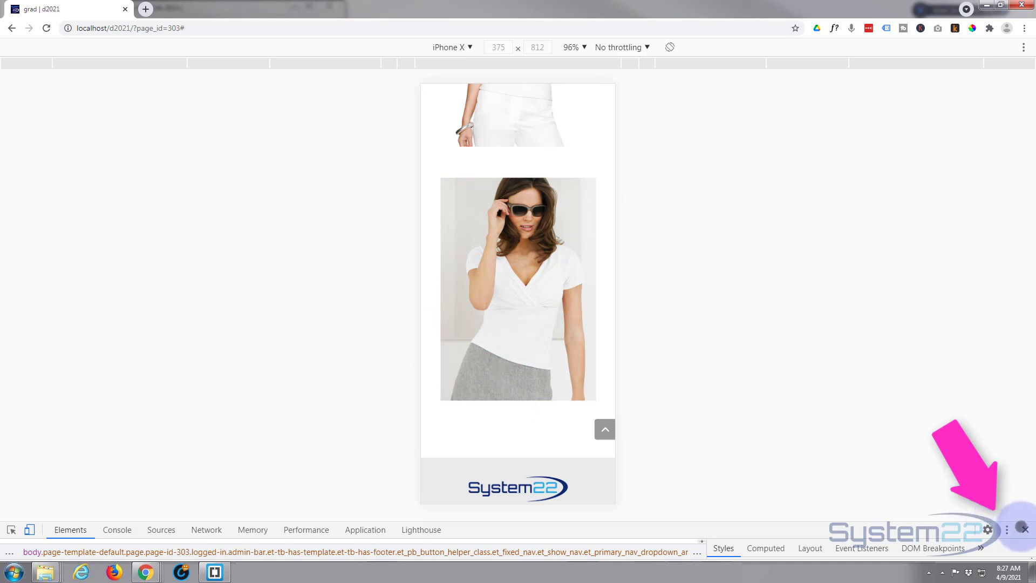
left_click(1024, 529)
scroll(880, 426, "up", 2)
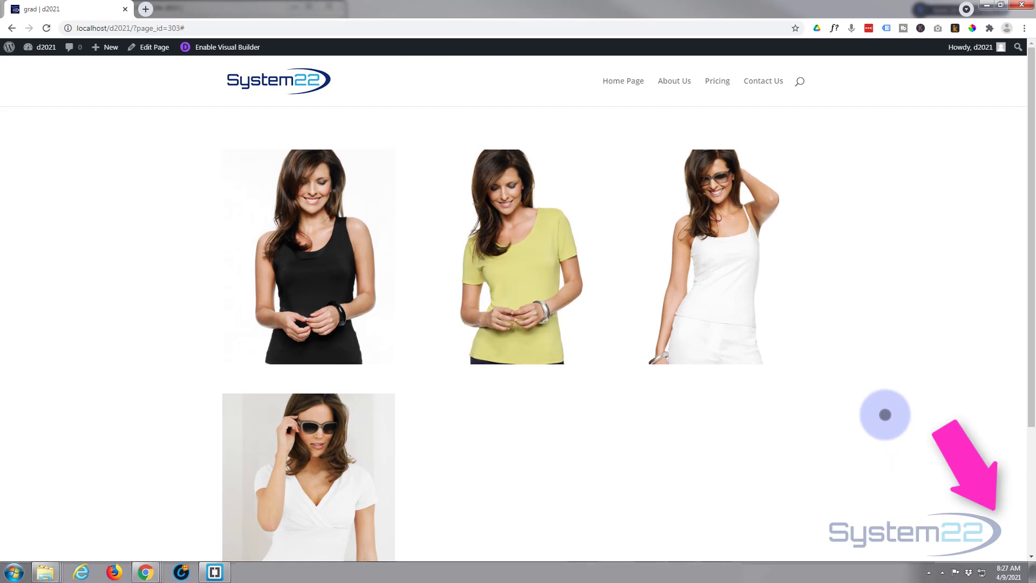
mouse_move(261, 307)
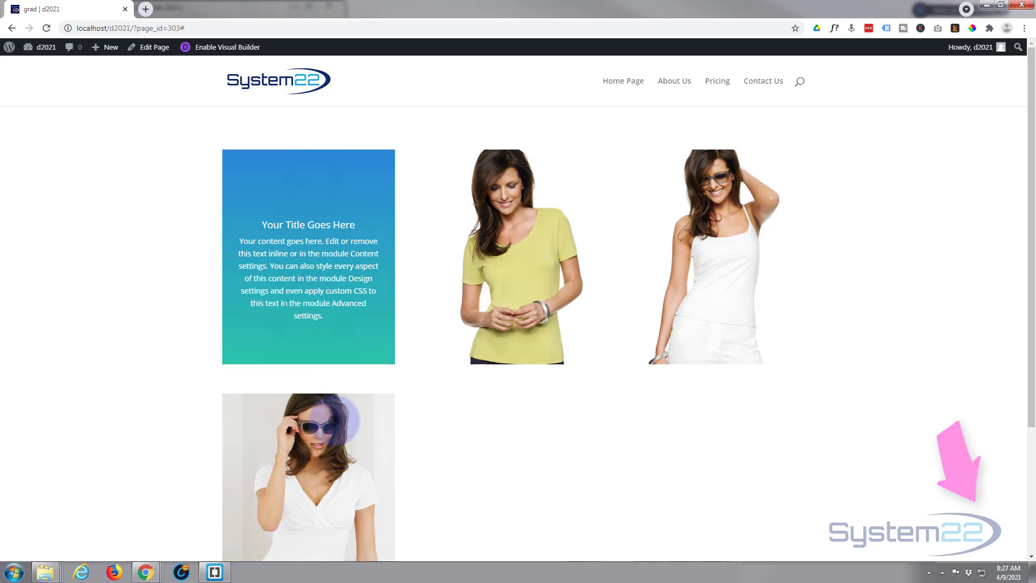
mouse_move(324, 440)
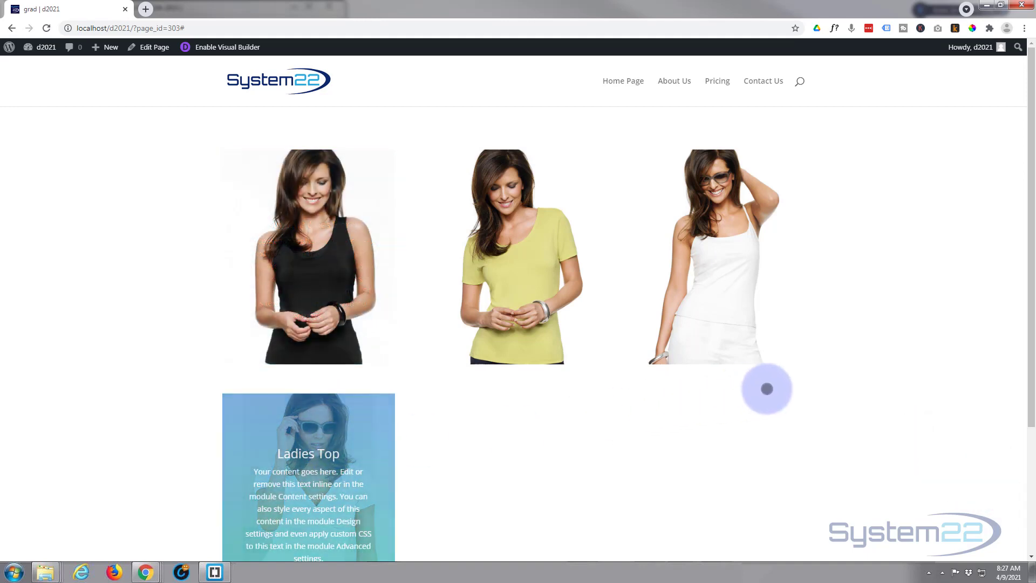
mouse_move(735, 307)
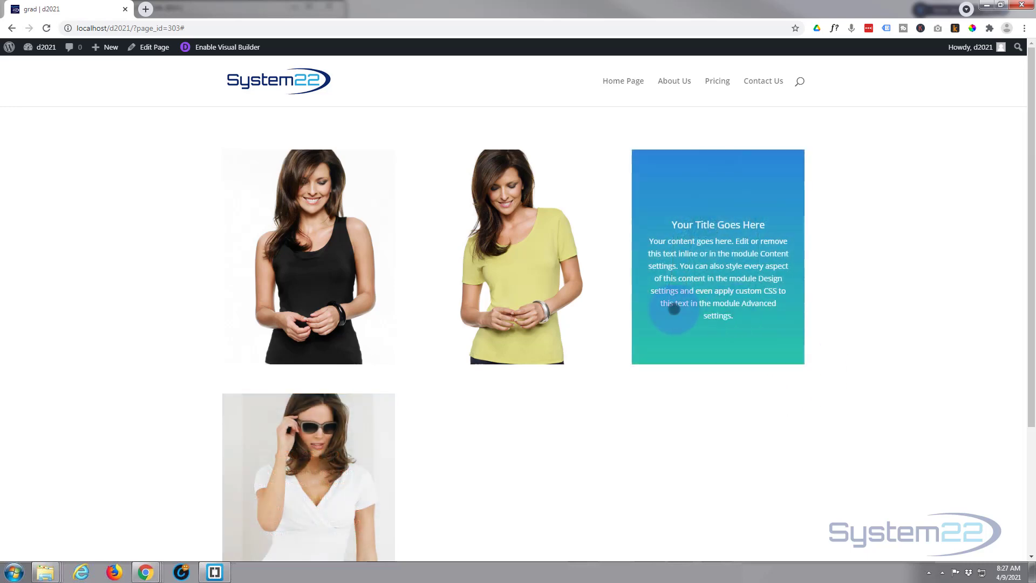
mouse_move(526, 304)
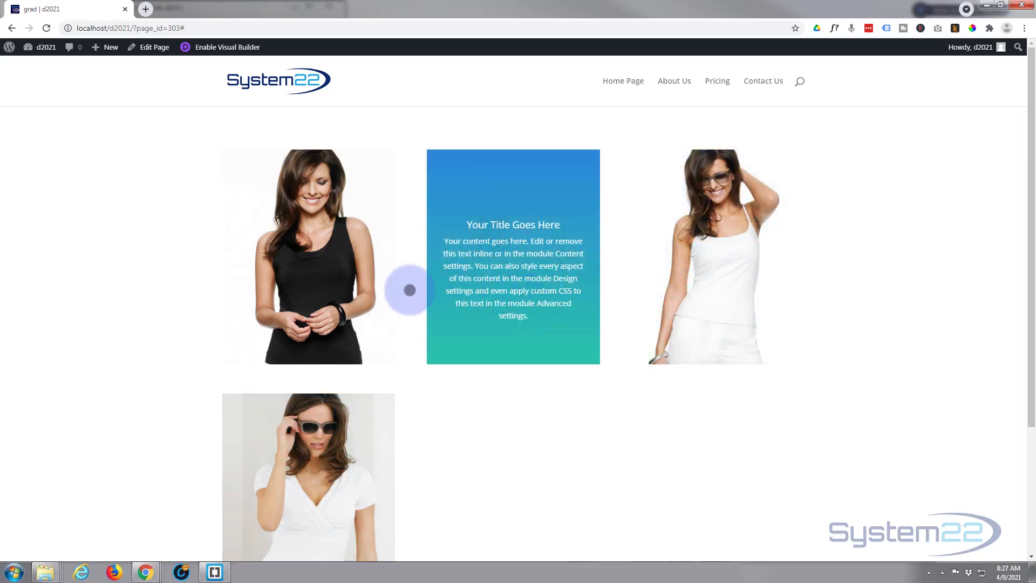
mouse_move(311, 283)
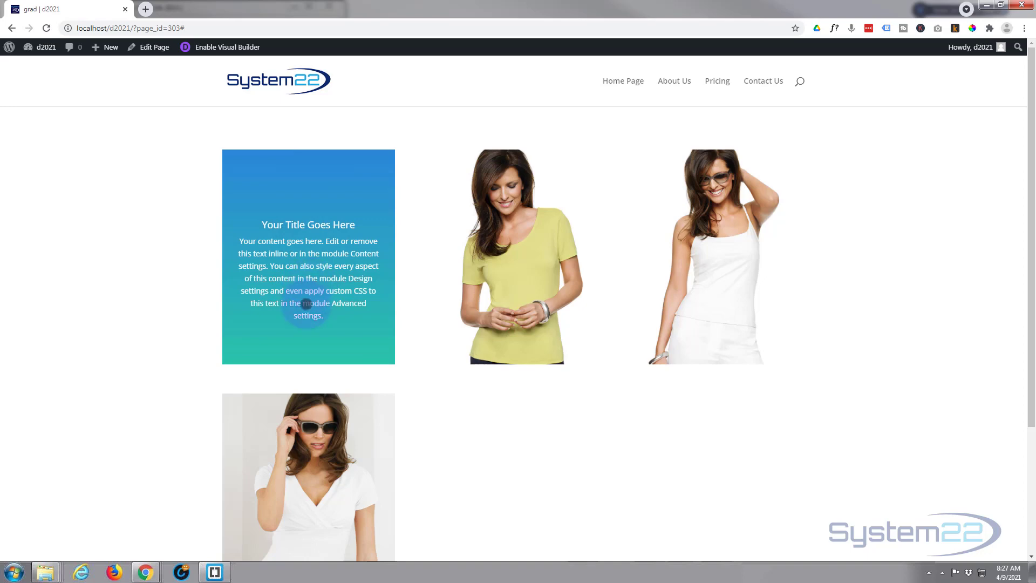
mouse_move(284, 450)
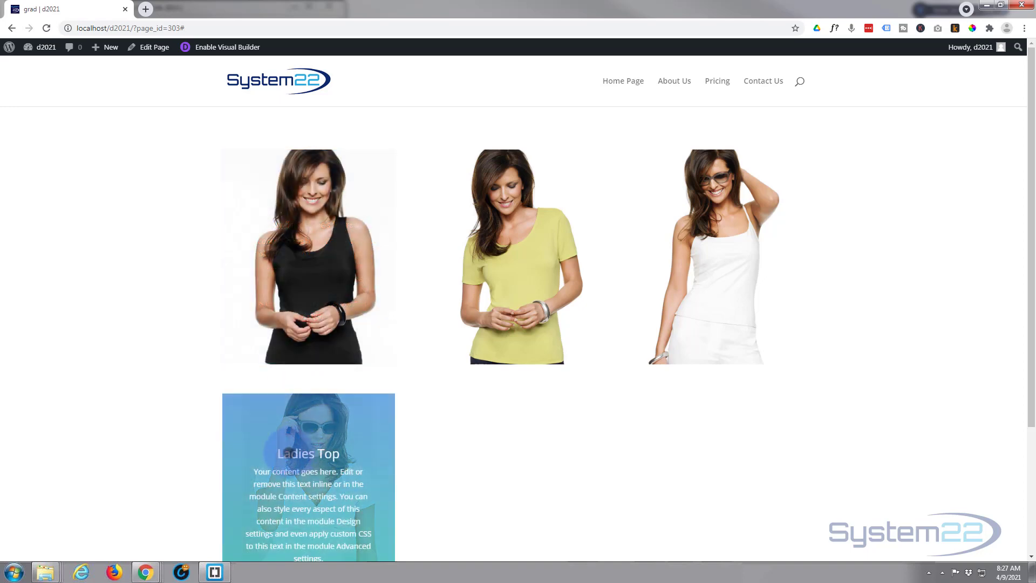